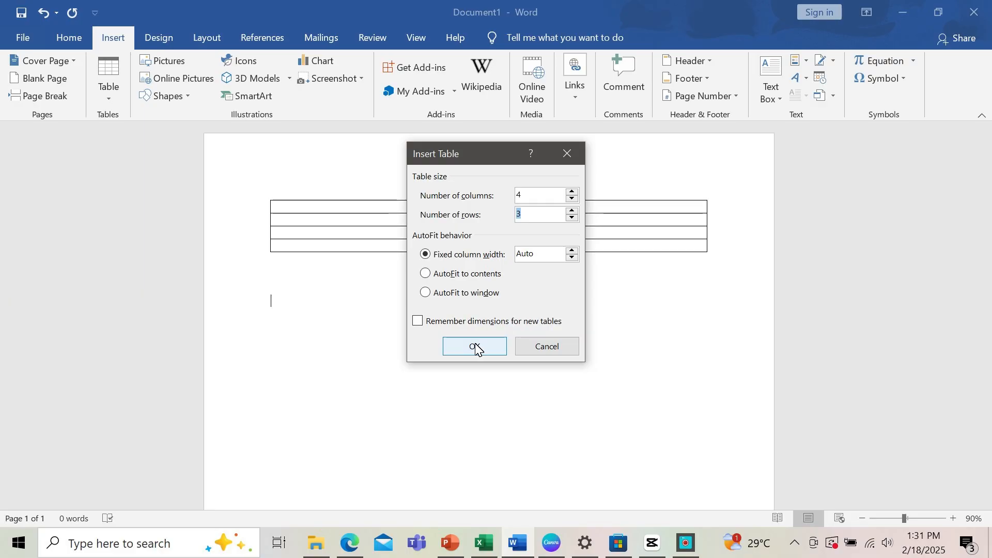
Insert a table with 4 columns and 3 rows, using a fixed automatic column width.
{"action": "left_click", "coordinate": [476, 349]}
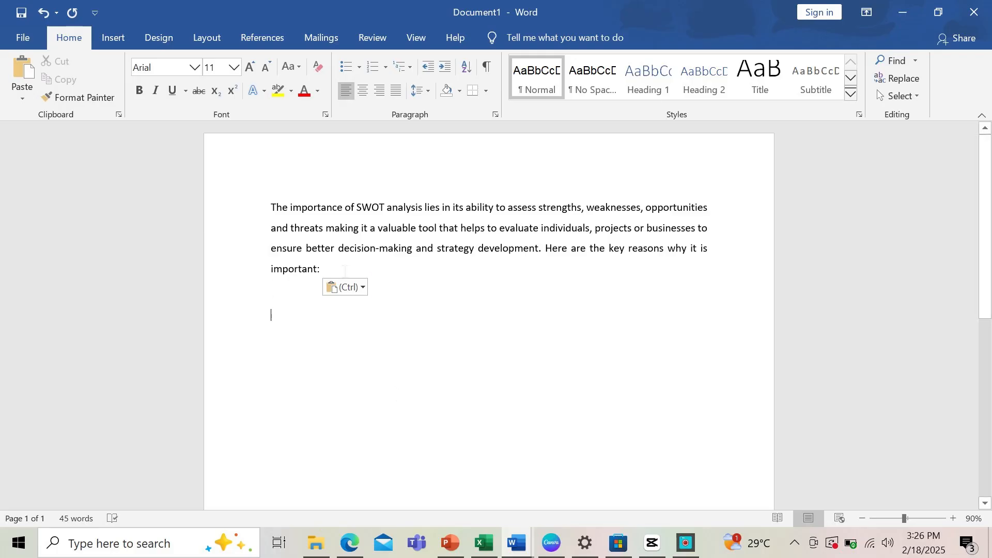
Convert the whole SWOT analysis paragraph into a table, separating the text at commas.
{"action": "key", "text": "ctrl+Home"}
{"action": "key", "text": "ctrl+shift+Right"}
{"action": "key", "text": "ctrl+shift+Right"}
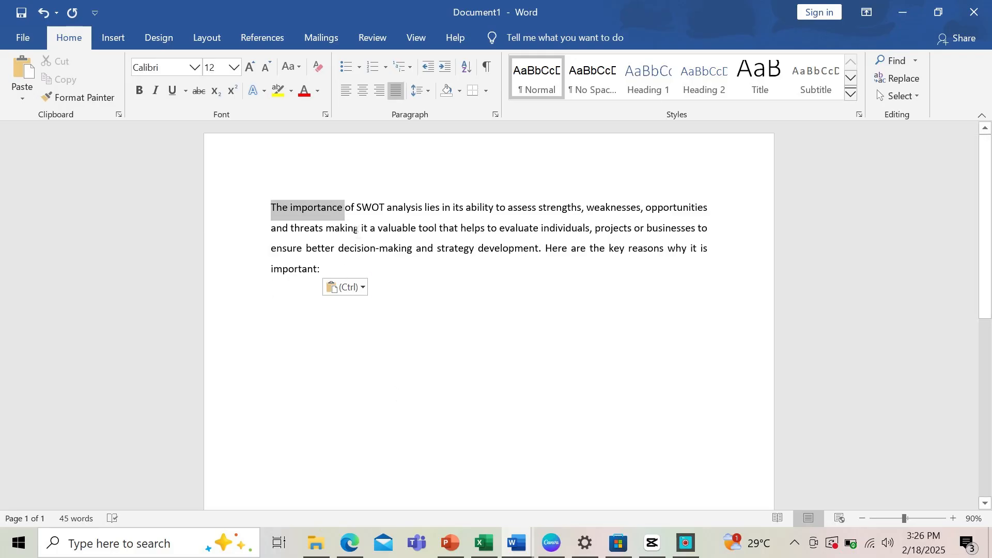
{"action": "left_click", "coordinate": [368, 275], "text": "shift"}
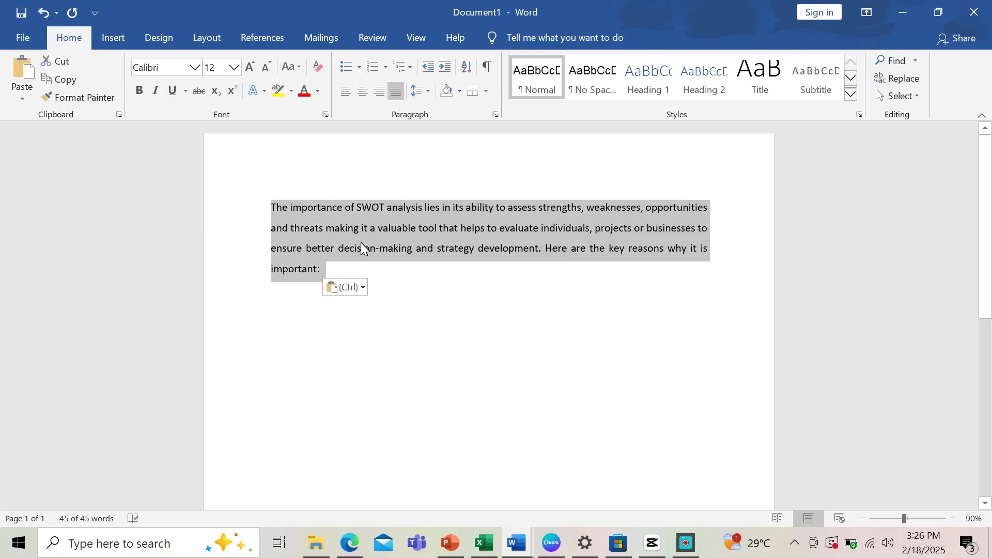
{"action": "left_click", "coordinate": [116, 41]}
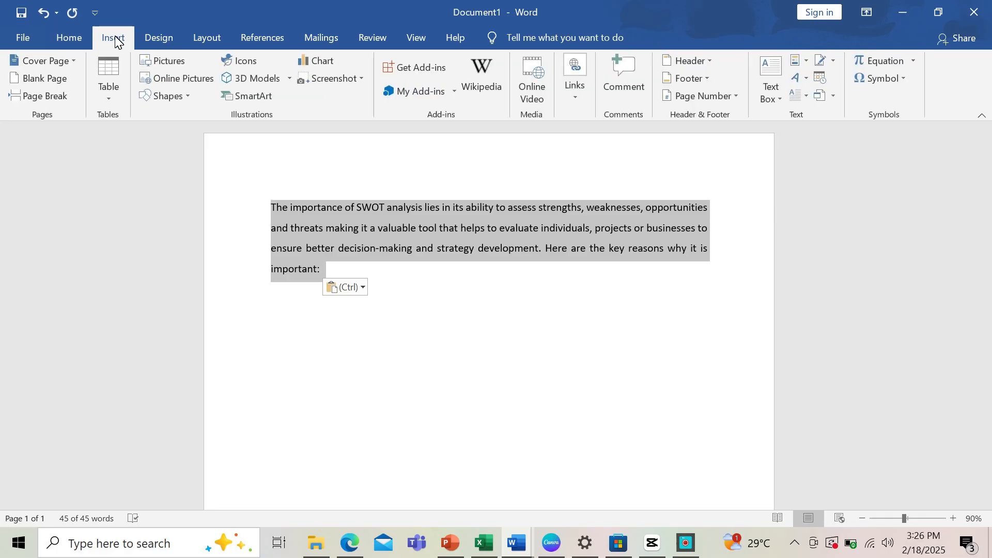
{"action": "left_click", "coordinate": [115, 103]}
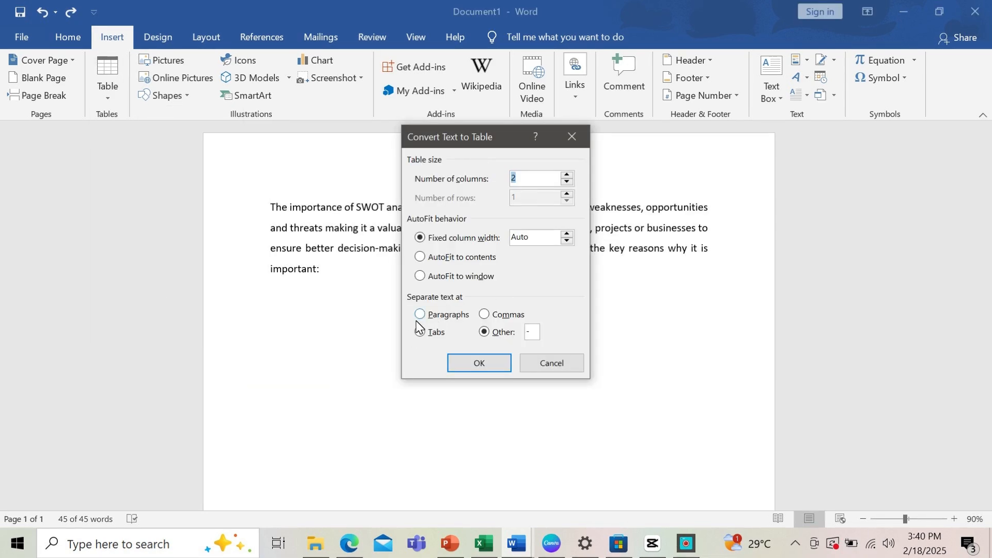
{"action": "left_click", "coordinate": [489, 316]}
{"action": "left_click", "coordinate": [486, 369]}
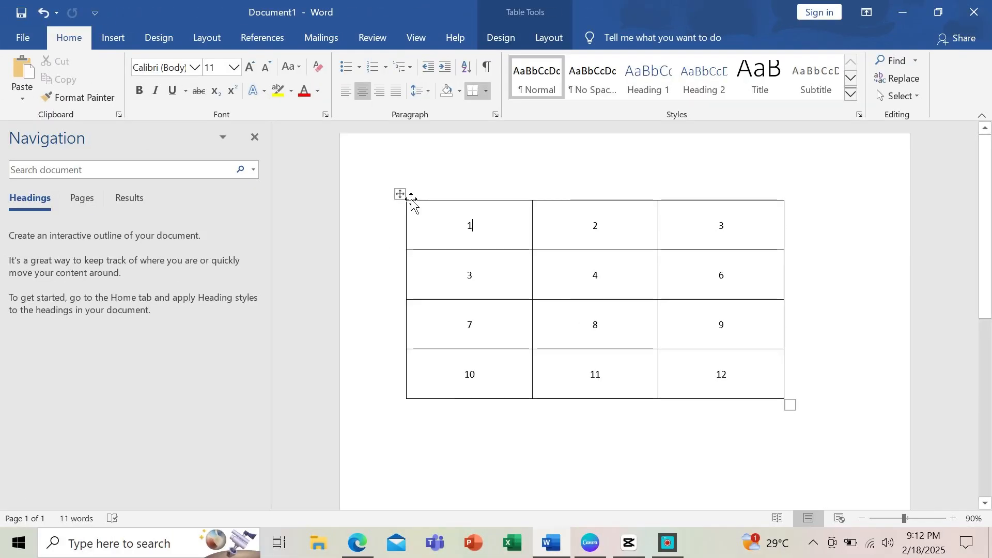
Set the row height of all cells in the numbered table to 0.6".
{"action": "left_click", "coordinate": [402, 196]}
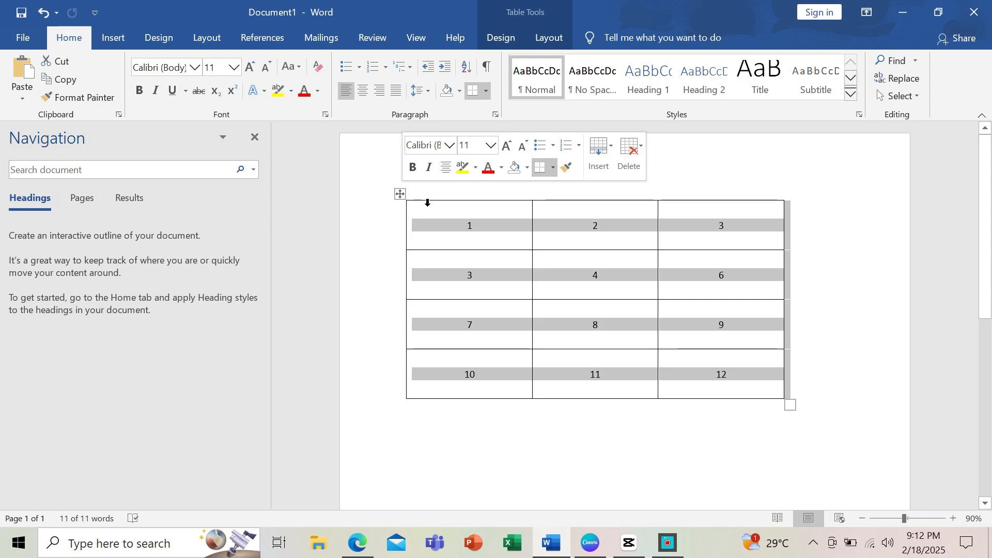
{"action": "left_click", "coordinate": [552, 38]}
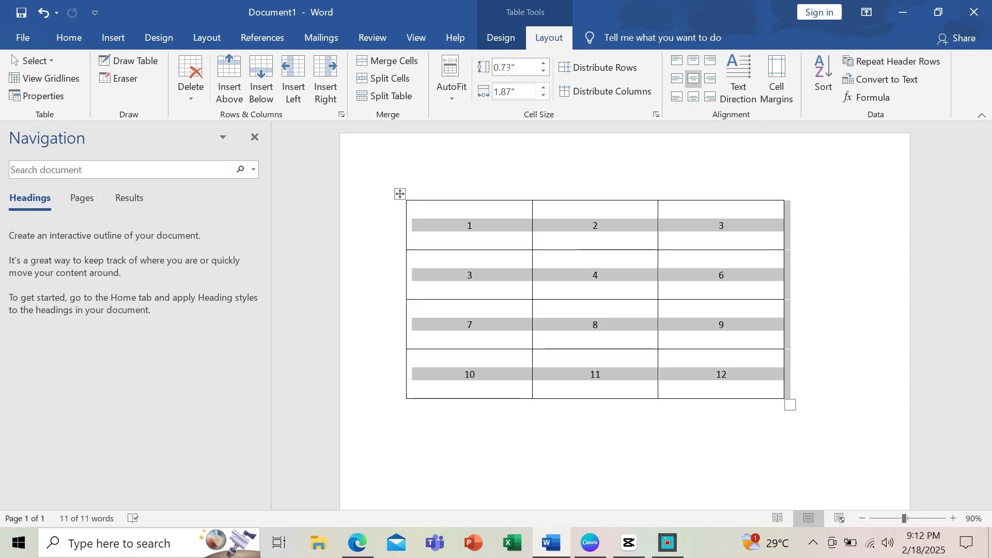
{"action": "left_click", "coordinate": [543, 64]}
{"action": "left_click", "coordinate": [543, 63]}
{"action": "left_click", "coordinate": [543, 63]}
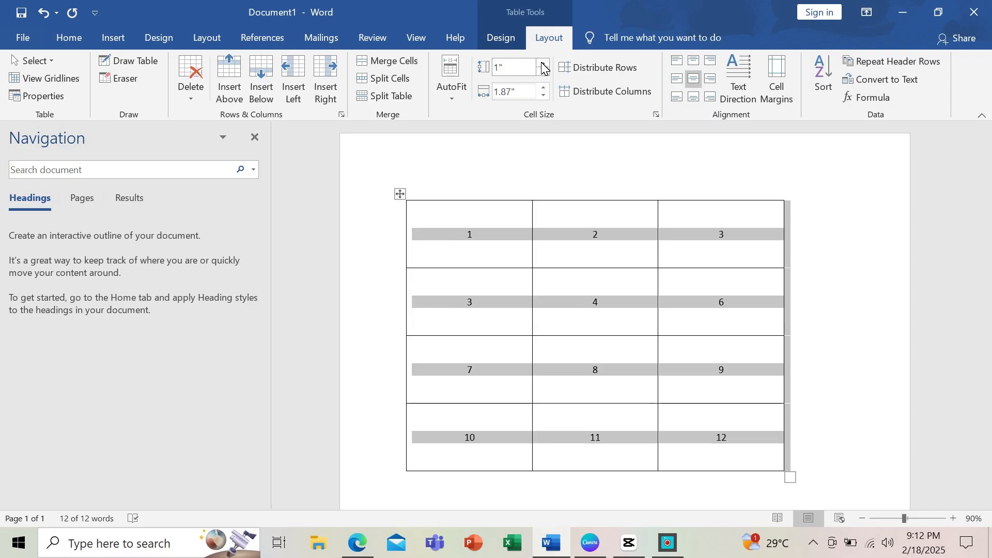
{"action": "left_click", "coordinate": [544, 64]}
{"action": "left_click", "coordinate": [544, 72]}
{"action": "left_click", "coordinate": [543, 71]}
{"action": "left_click", "coordinate": [543, 71]}
{"action": "left_click", "coordinate": [543, 71]}
{"action": "left_click", "coordinate": [543, 71]}
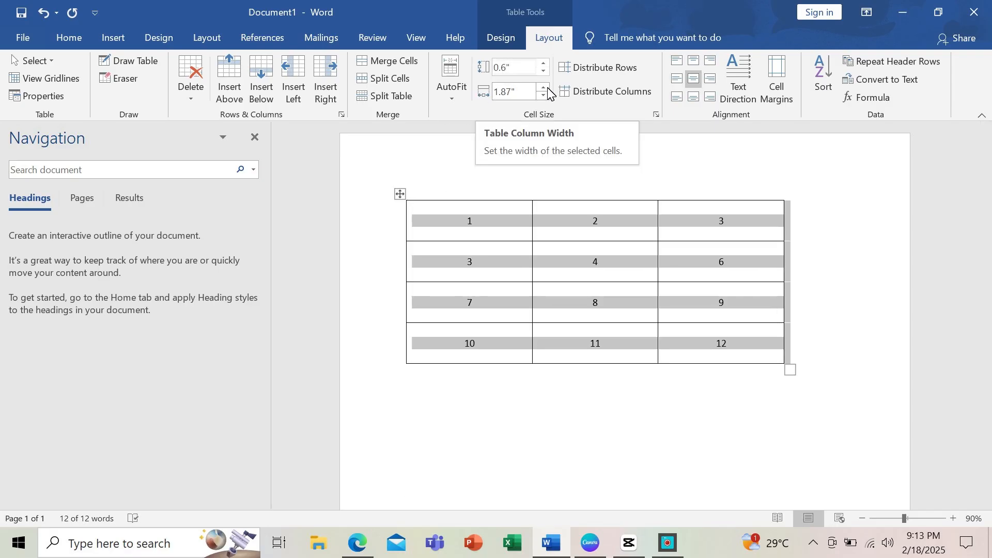
Set the column width of all cells in the numbered table to 1.8".
{"action": "left_click", "coordinate": [543, 88]}
{"action": "left_click", "coordinate": [543, 88]}
{"action": "left_click", "coordinate": [543, 88]}
{"action": "left_click", "coordinate": [543, 96]}
{"action": "left_click", "coordinate": [543, 95]}
{"action": "left_click", "coordinate": [543, 95]}
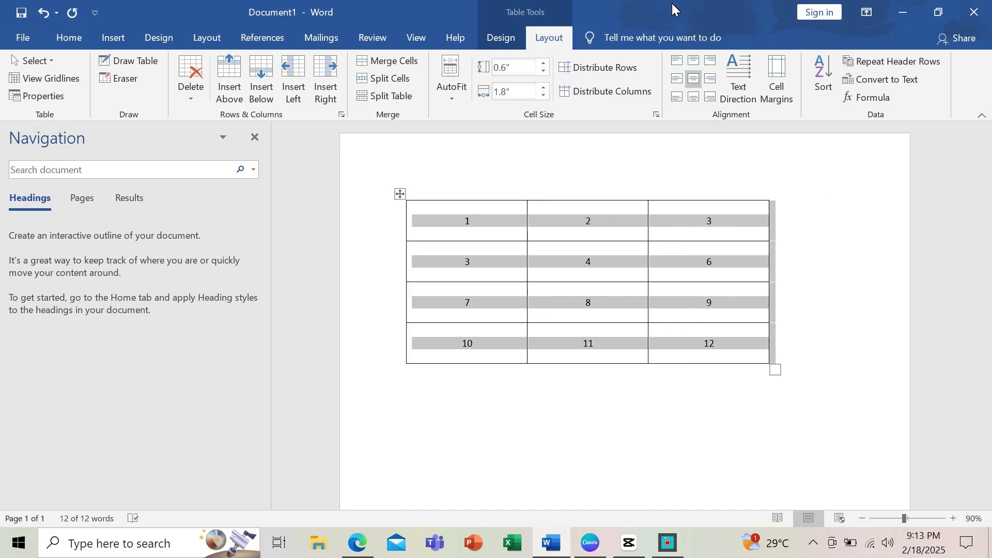
Enlarge the whole table from its lower-right corner until each cell is about 0.91" high and 2.11" wide.
{"action": "left_click", "coordinate": [417, 202]}
{"action": "left_click", "coordinate": [522, 388]}
{"action": "left_click", "coordinate": [417, 218]}
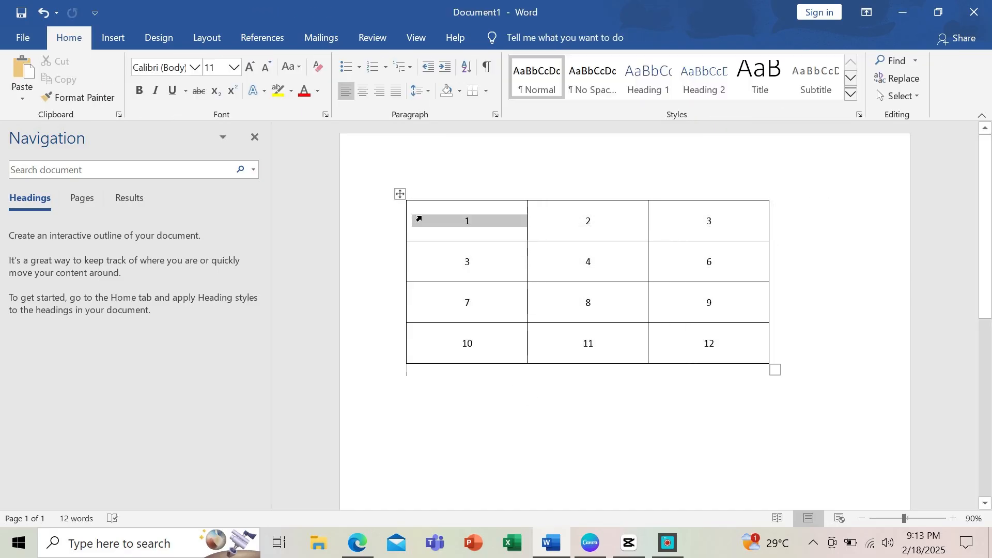
{"action": "left_click", "coordinate": [404, 197]}
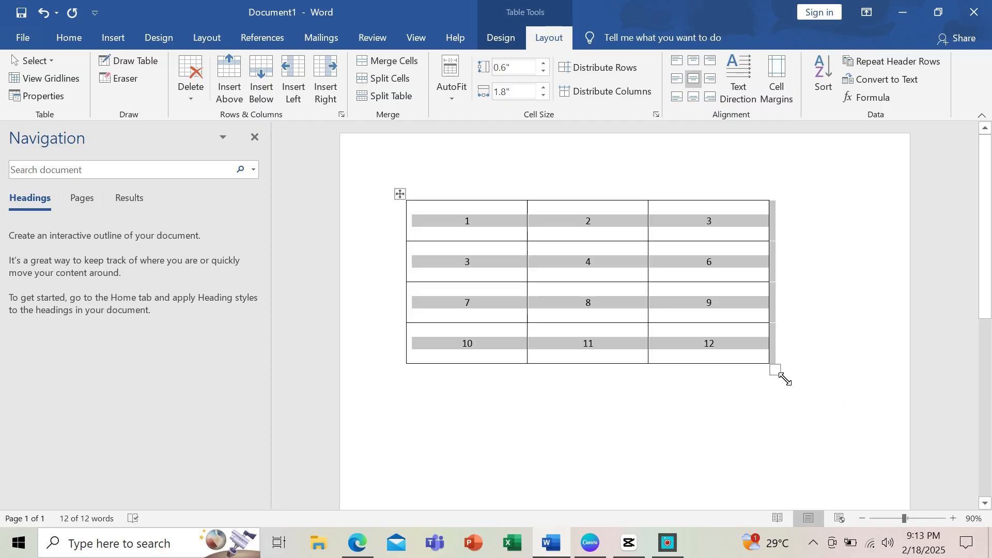
{"action": "left_click_drag", "start_coordinate": [785, 379], "coordinate": [830, 443]}
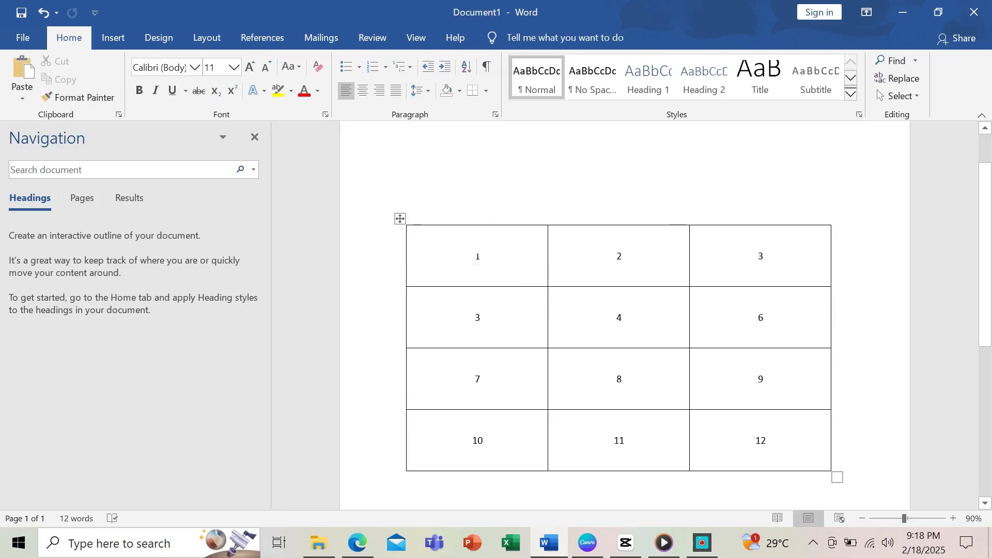
Cycle the text direction of all table cells through both vertical orientations and back to horizontal.
{"action": "left_click_drag", "start_coordinate": [477, 260], "coordinate": [771, 442]}
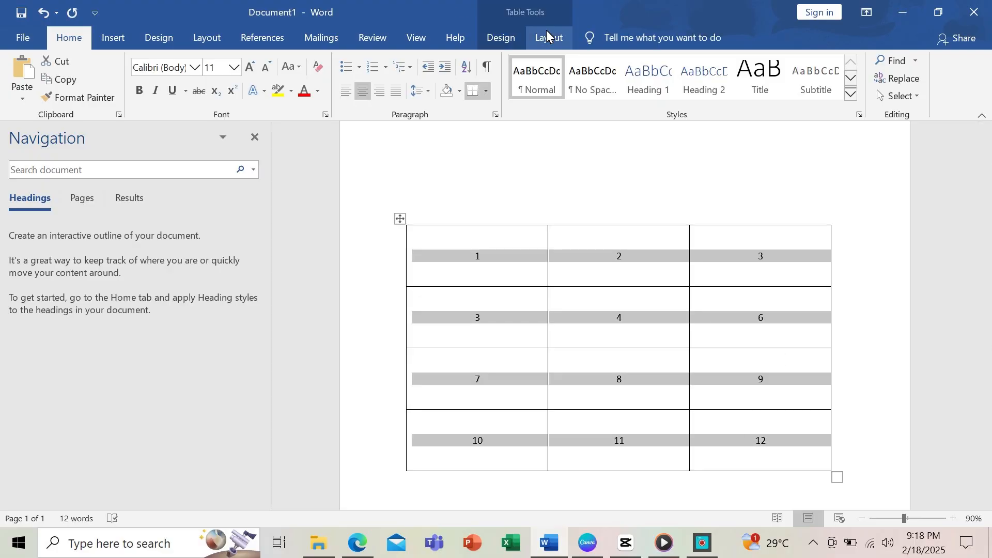
{"action": "left_click", "coordinate": [549, 37]}
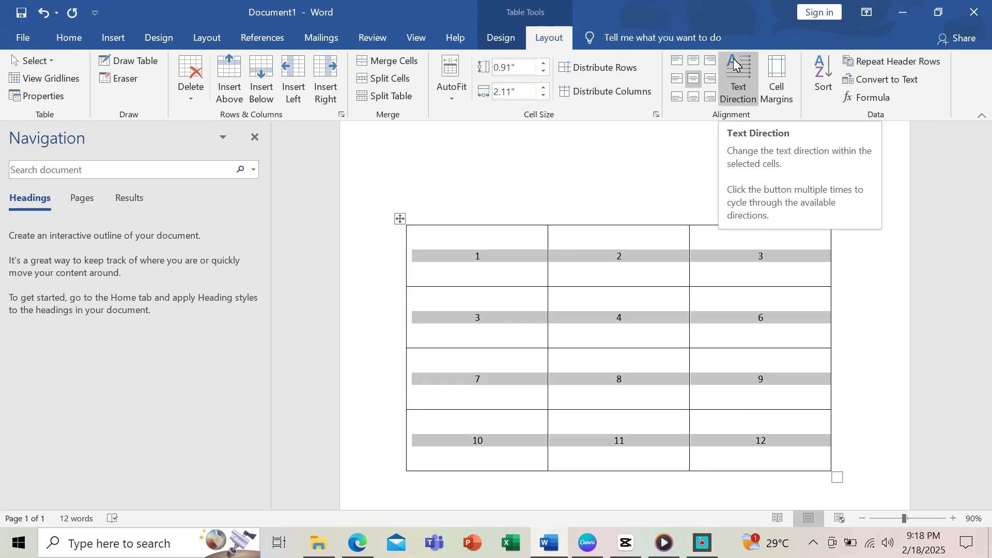
{"action": "left_click", "coordinate": [738, 79]}
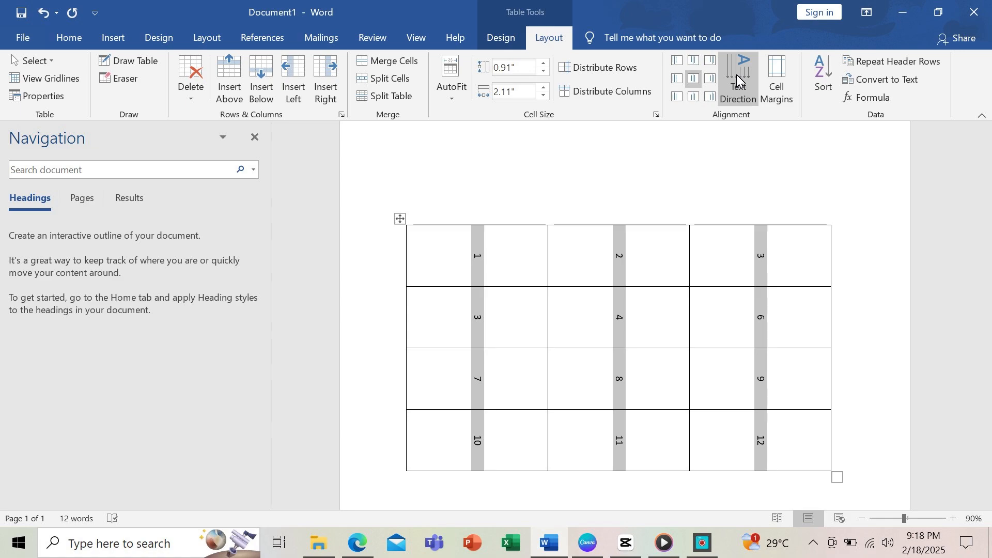
{"action": "left_click", "coordinate": [738, 78]}
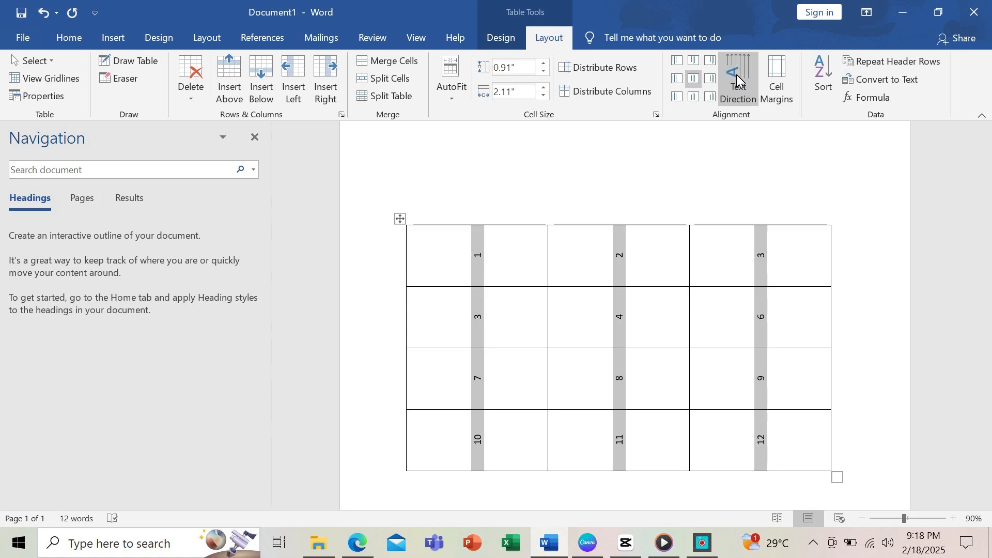
{"action": "left_click", "coordinate": [738, 78]}
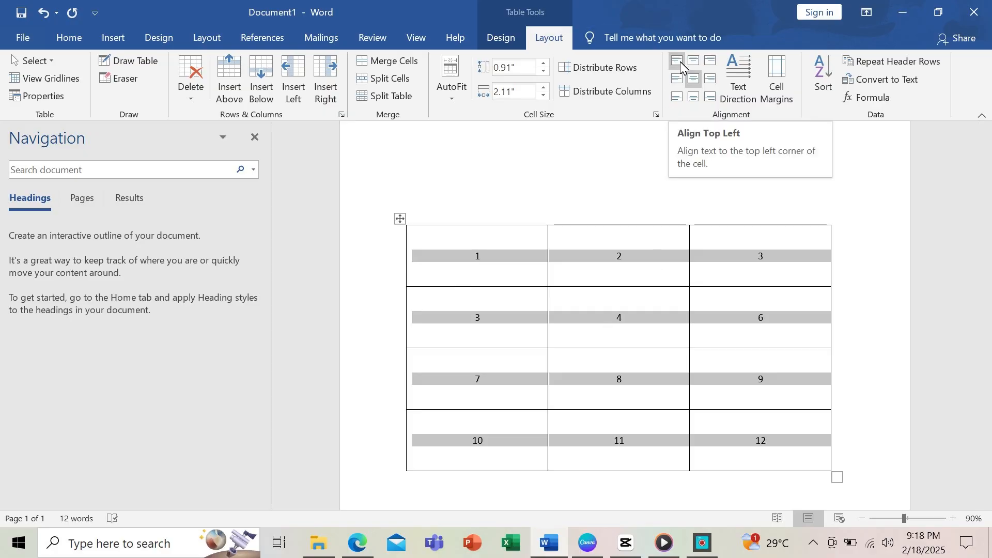
Try top and bottom text alignments on all table cells, finishing with the text centered both horizontally and vertically.
{"action": "left_click", "coordinate": [694, 61]}
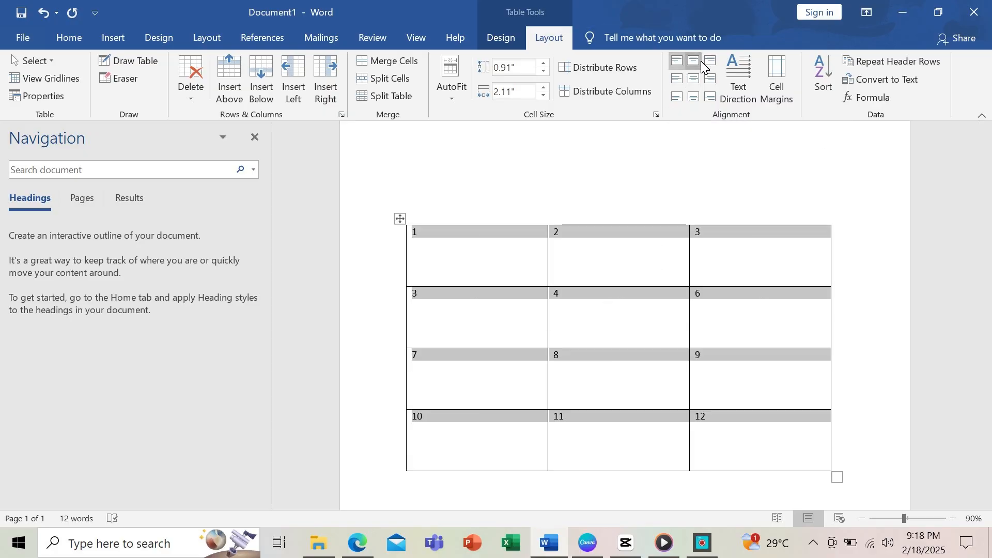
{"action": "left_click", "coordinate": [693, 97]}
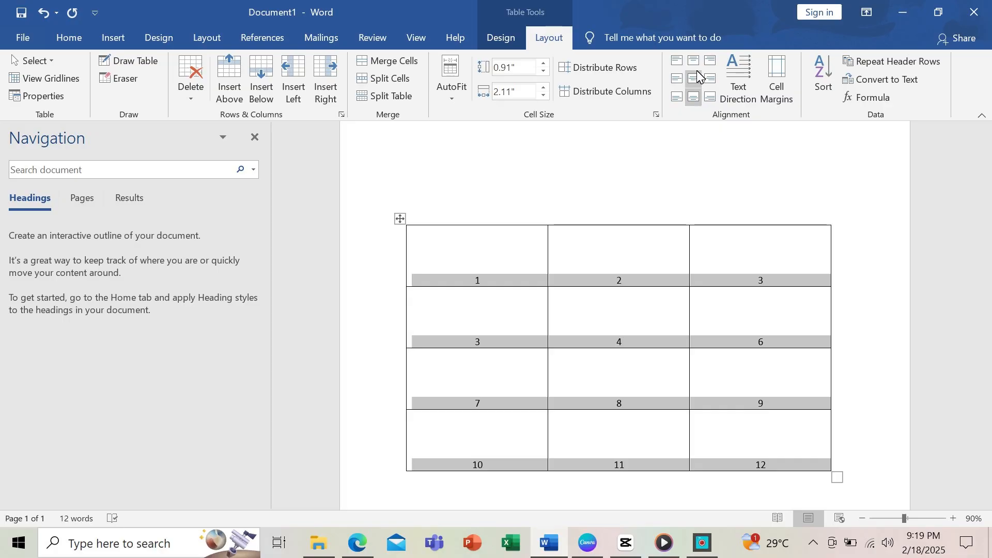
{"action": "left_click", "coordinate": [694, 79]}
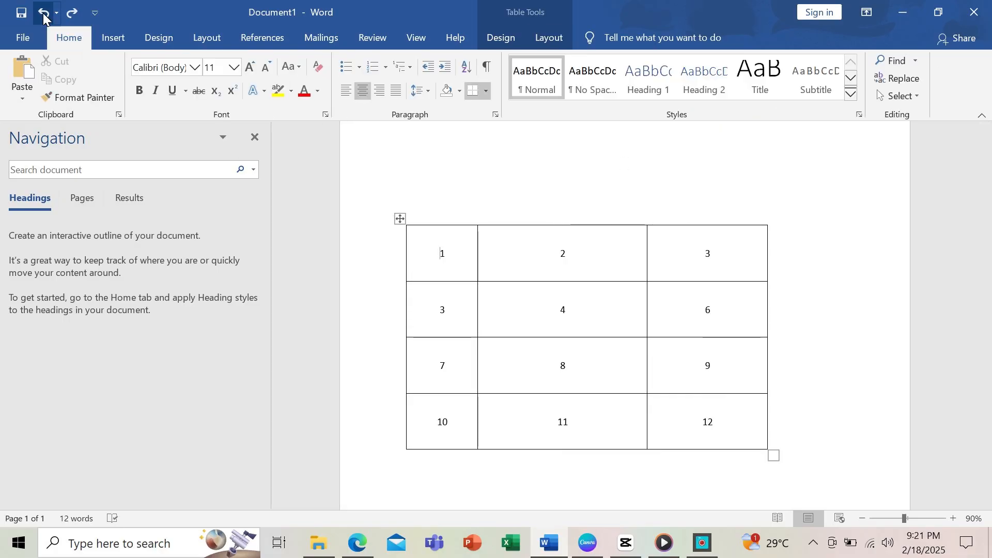
Undo the column width change and insert a blank column between the first and second columns.
{"action": "left_click", "coordinate": [44, 14]}
{"action": "mouse_move", "coordinate": [529, 219]}
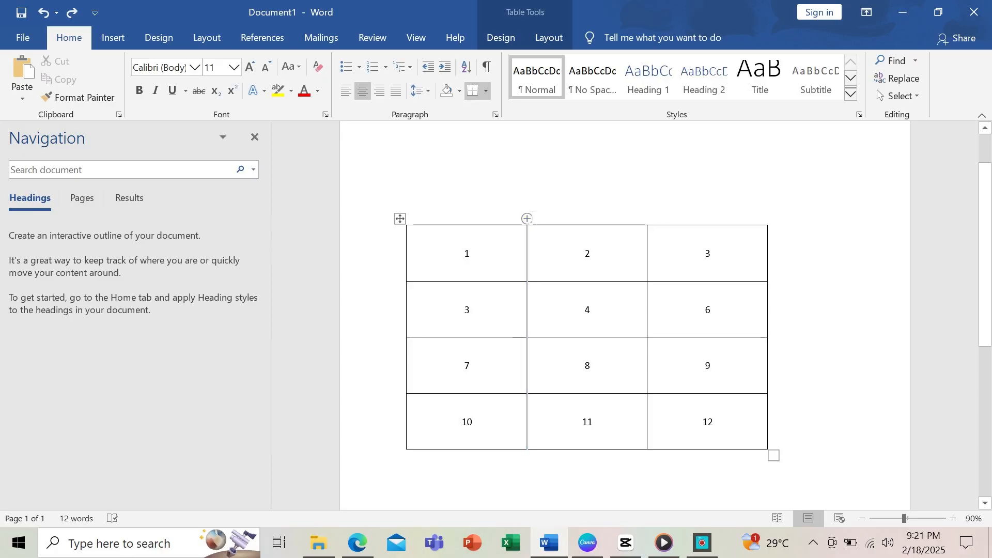
{"action": "left_click", "coordinate": [527, 219]}
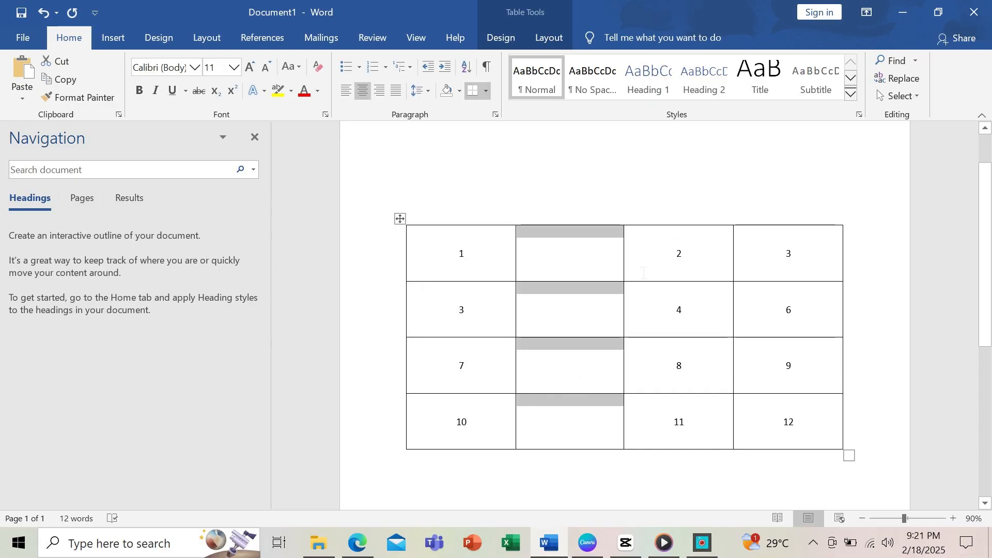
{"action": "mouse_move", "coordinate": [622, 225]}
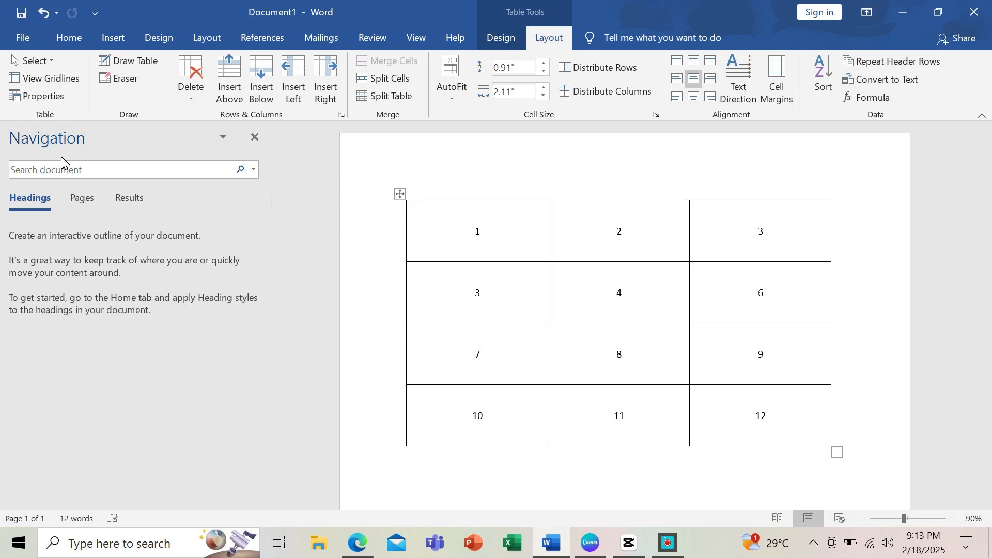
Merge the top-row cells containing 1 and 2 into one cell.
{"action": "left_click_drag", "start_coordinate": [448, 223], "coordinate": [661, 217]}
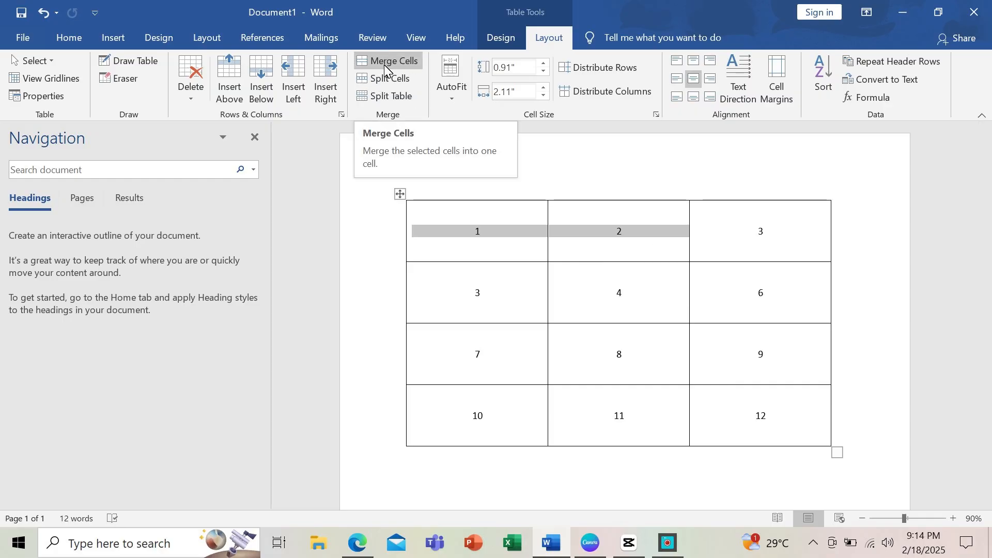
{"action": "left_click", "coordinate": [385, 69]}
{"action": "left_click", "coordinate": [545, 196]}
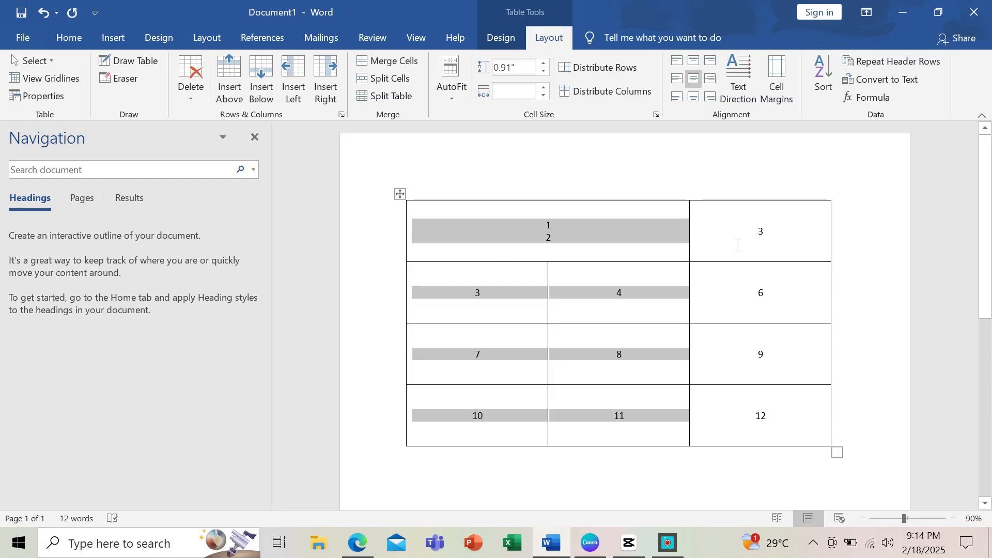
Split the merged top-row cell containing 1 and 2 into 2 columns and 1 row.
{"action": "left_click", "coordinate": [467, 227]}
{"action": "left_click_drag", "start_coordinate": [549, 224], "coordinate": [480, 244]}
{"action": "left_click", "coordinate": [608, 243]}
{"action": "left_click_drag", "start_coordinate": [608, 242], "coordinate": [629, 252]}
{"action": "left_click_drag", "start_coordinate": [441, 251], "coordinate": [545, 239]}
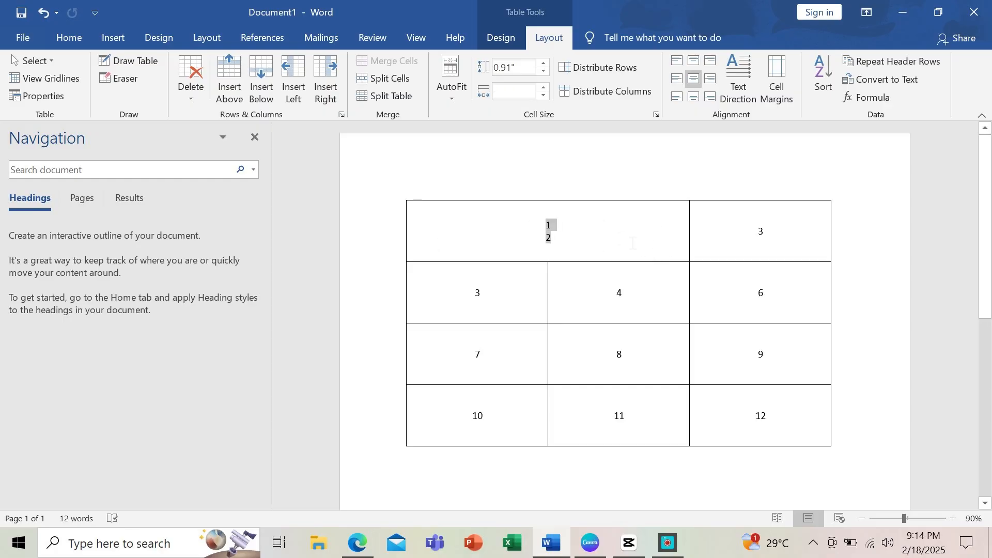
{"action": "left_click", "coordinate": [390, 80]}
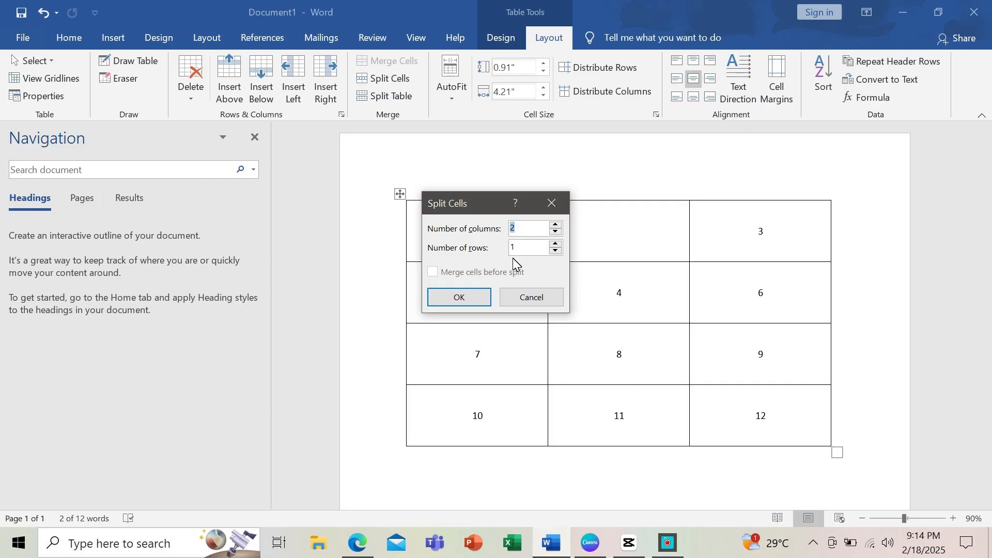
{"action": "left_click", "coordinate": [471, 299]}
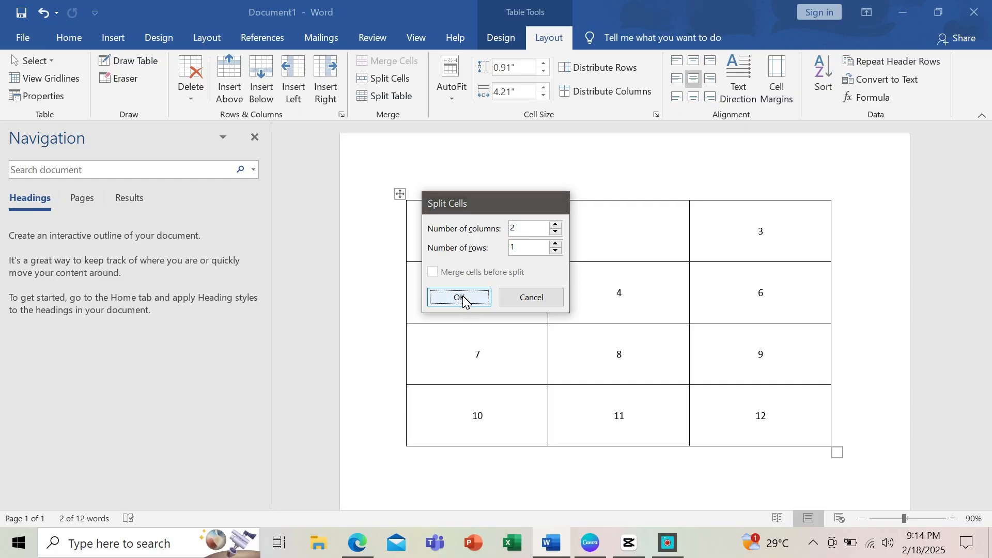
{"action": "left_click", "coordinate": [400, 194]}
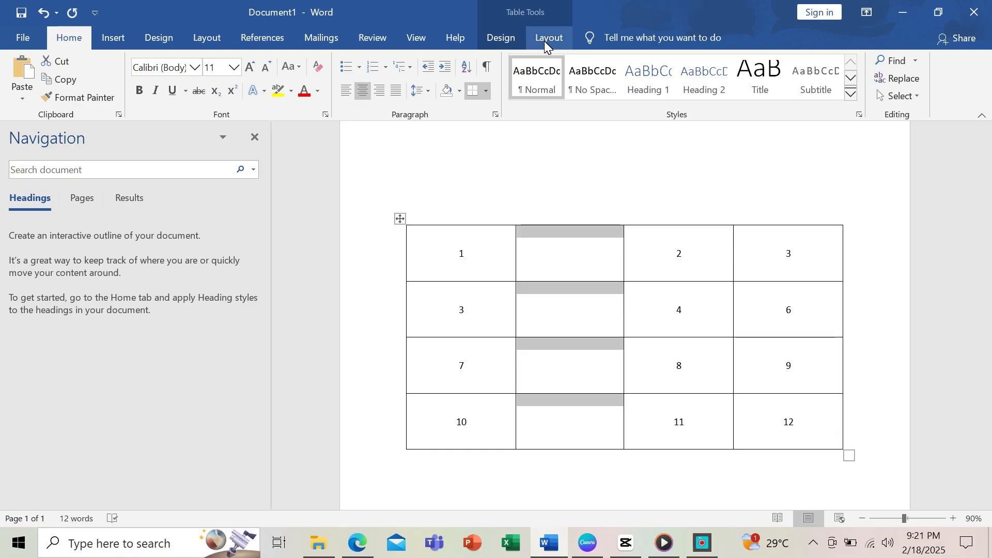
Select all four cells of the first column and insert matching rows below the table's last row.
{"action": "left_click", "coordinate": [544, 42]}
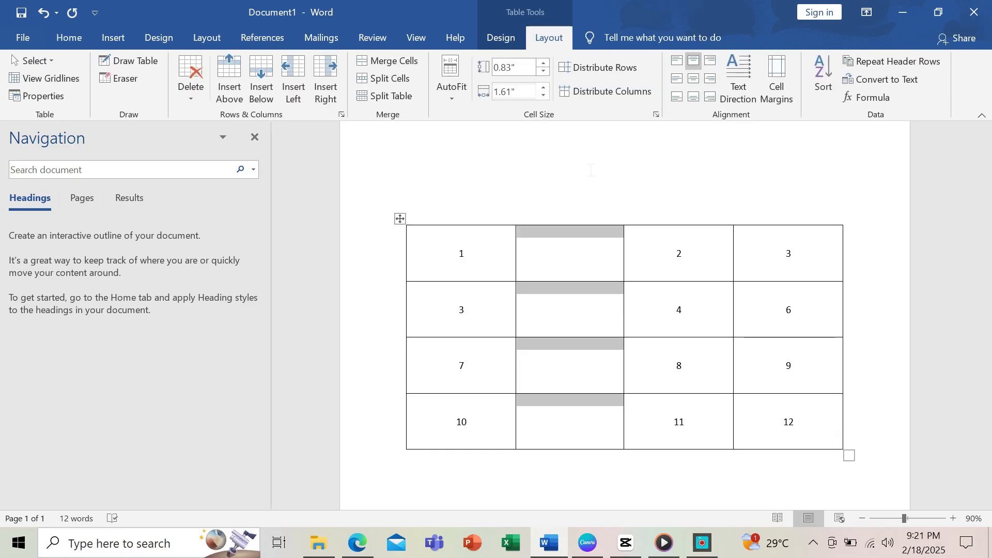
{"action": "left_click", "coordinate": [775, 410]}
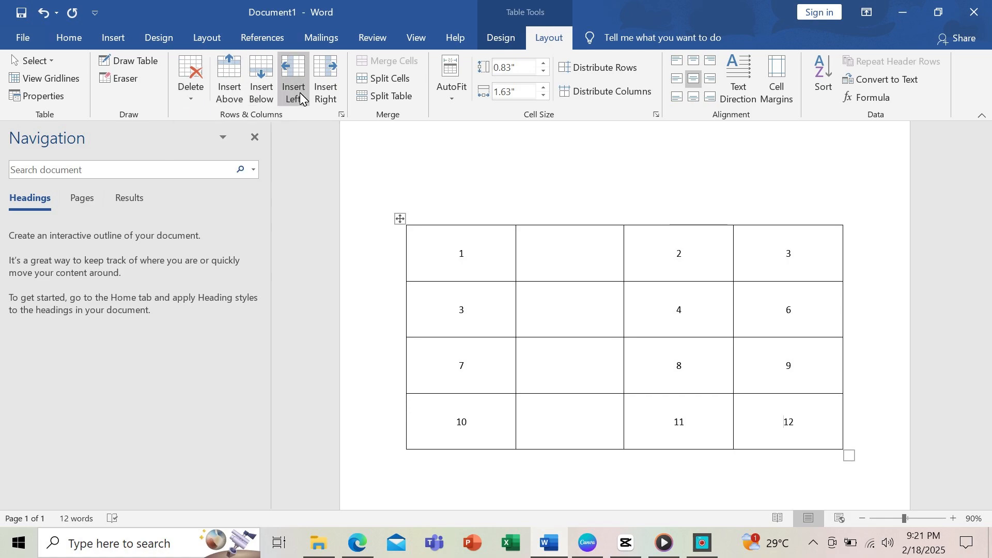
{"action": "left_click_drag", "start_coordinate": [489, 282], "coordinate": [480, 380]}
{"action": "left_click", "coordinate": [439, 247]}
{"action": "left_click_drag", "start_coordinate": [459, 253], "coordinate": [479, 422]}
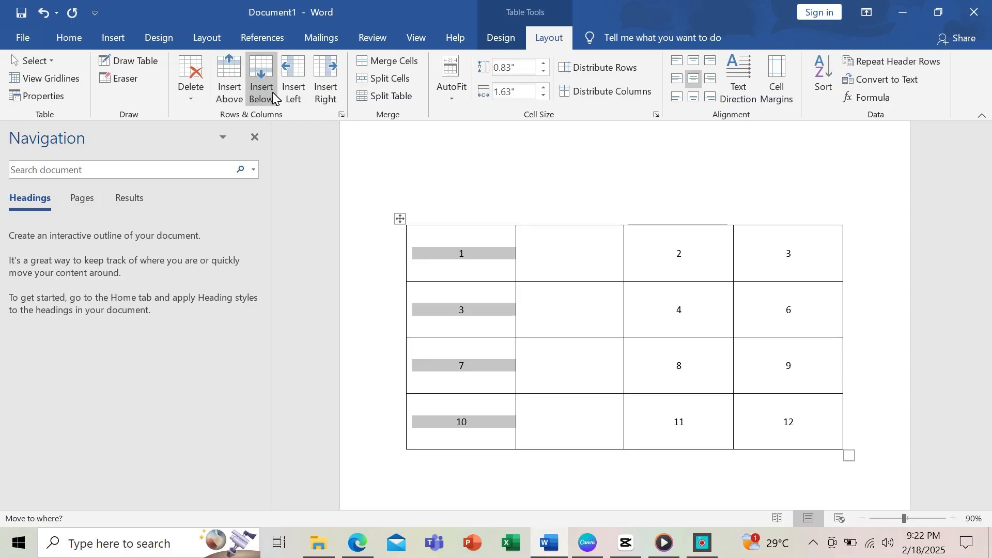
{"action": "left_click", "coordinate": [267, 77]}
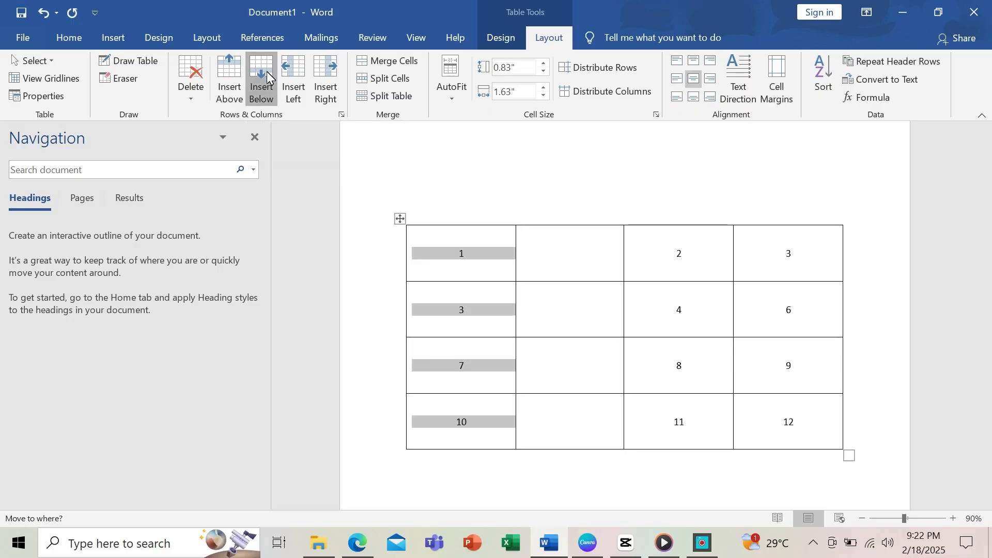
Delete the columns covered by the current table selection.
{"action": "left_click_drag", "start_coordinate": [986, 251], "coordinate": [890, 193]}
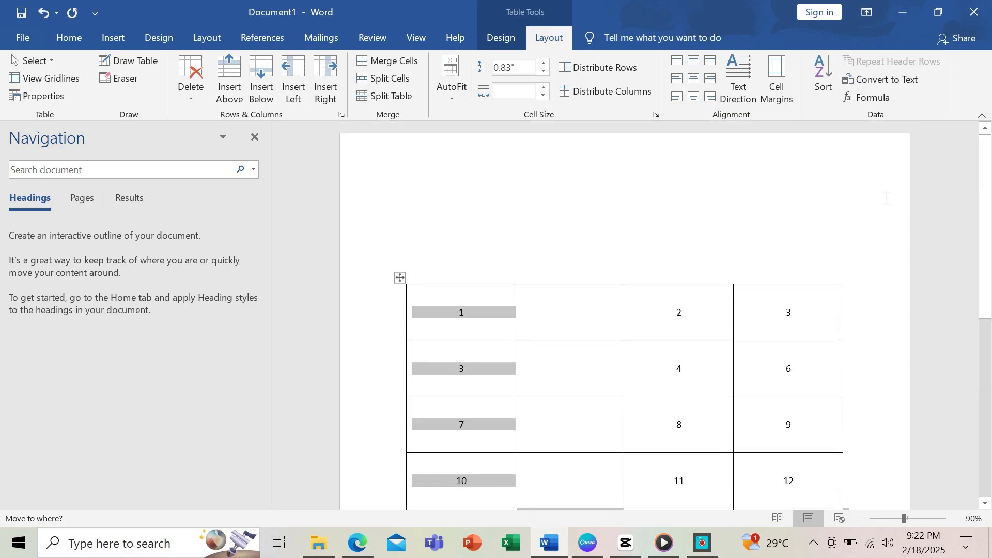
{"action": "left_click", "coordinate": [202, 70]}
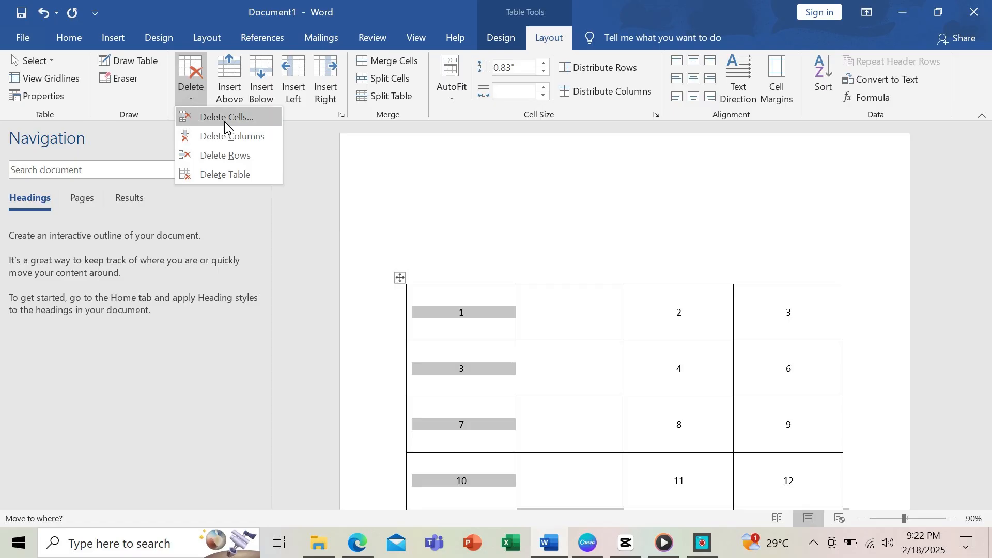
{"action": "left_click", "coordinate": [229, 137]}
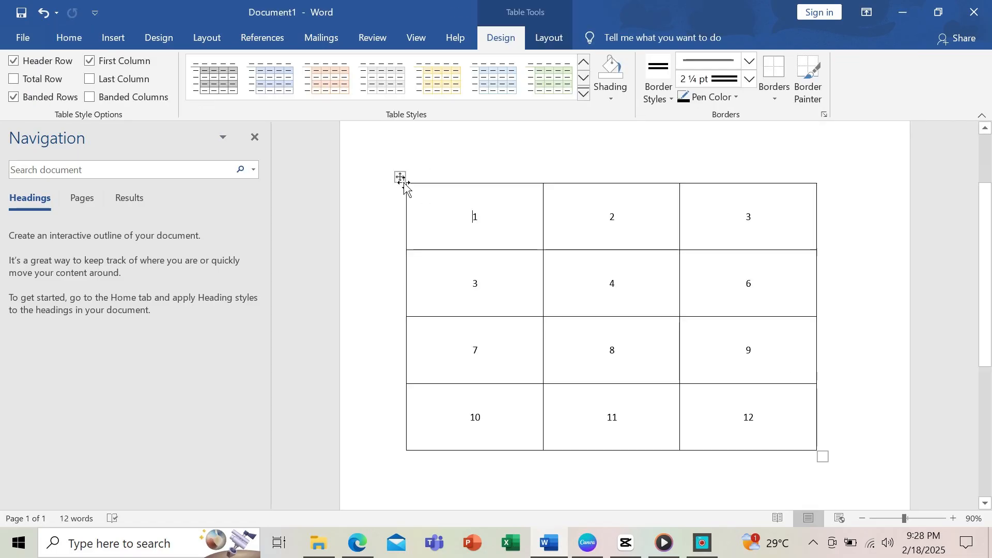
Select the whole table, choose a 3 pt thick-and-thin line style, and paint the table's left border with it.
{"action": "left_click", "coordinate": [401, 177]}
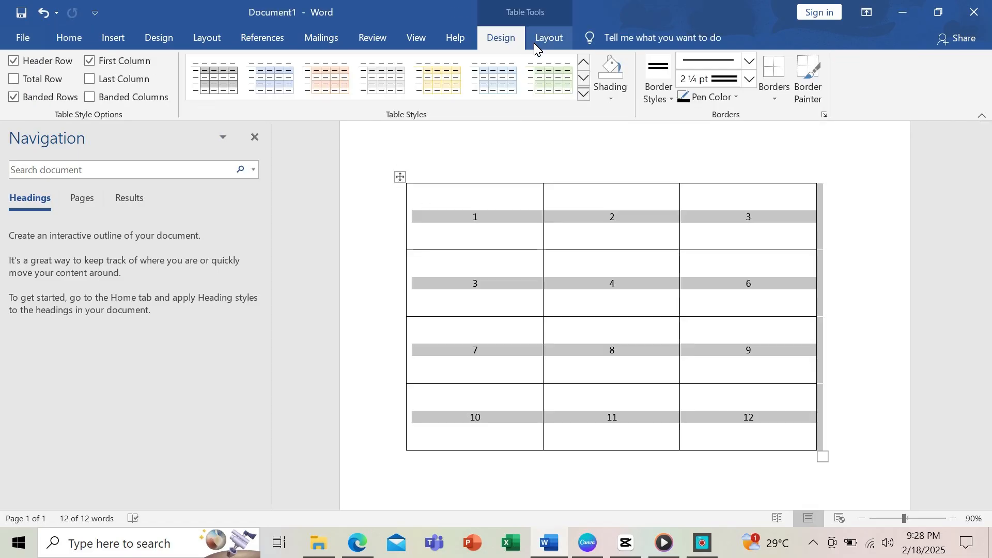
{"action": "left_click", "coordinate": [548, 37]}
{"action": "left_click", "coordinate": [499, 38]}
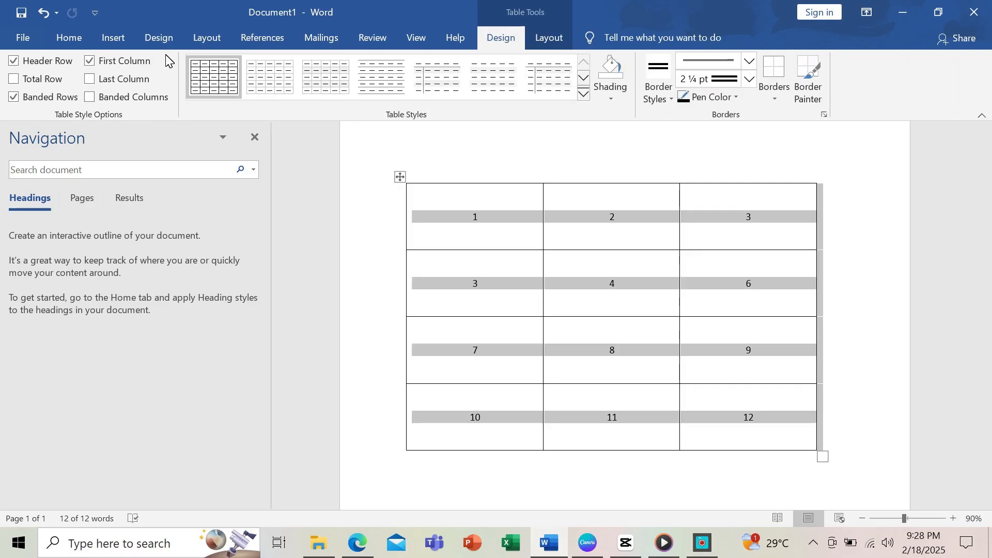
{"action": "left_click", "coordinate": [584, 77]}
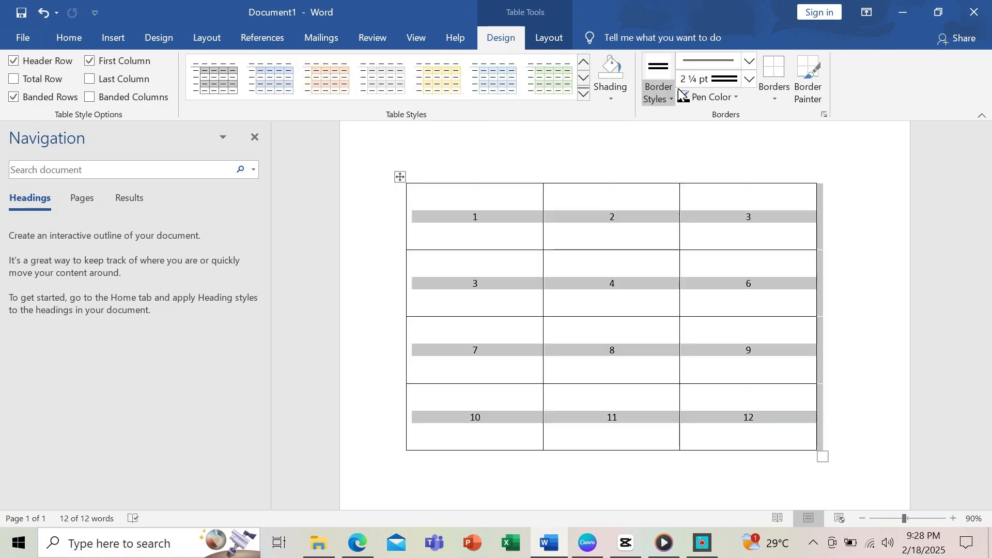
{"action": "left_click", "coordinate": [749, 61]}
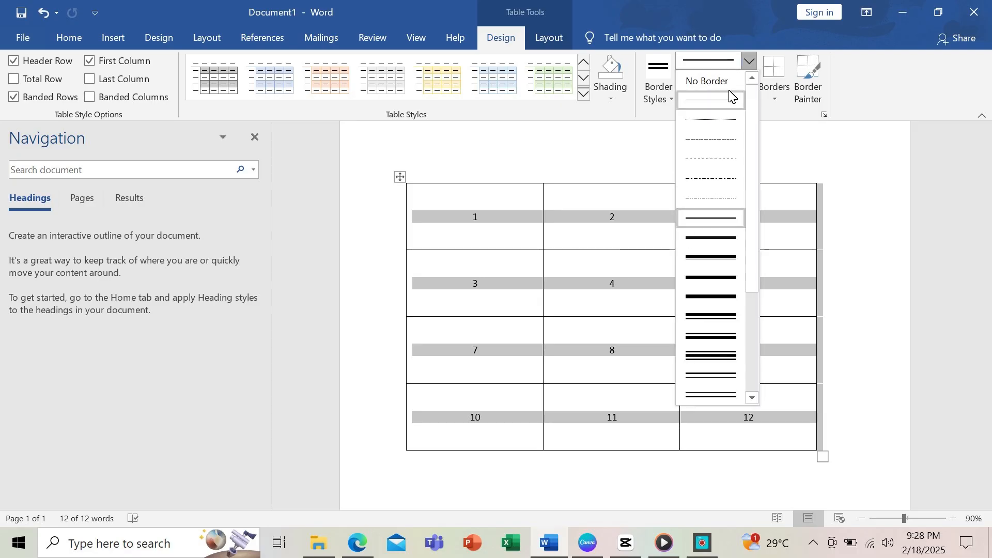
{"action": "left_click", "coordinate": [711, 265]}
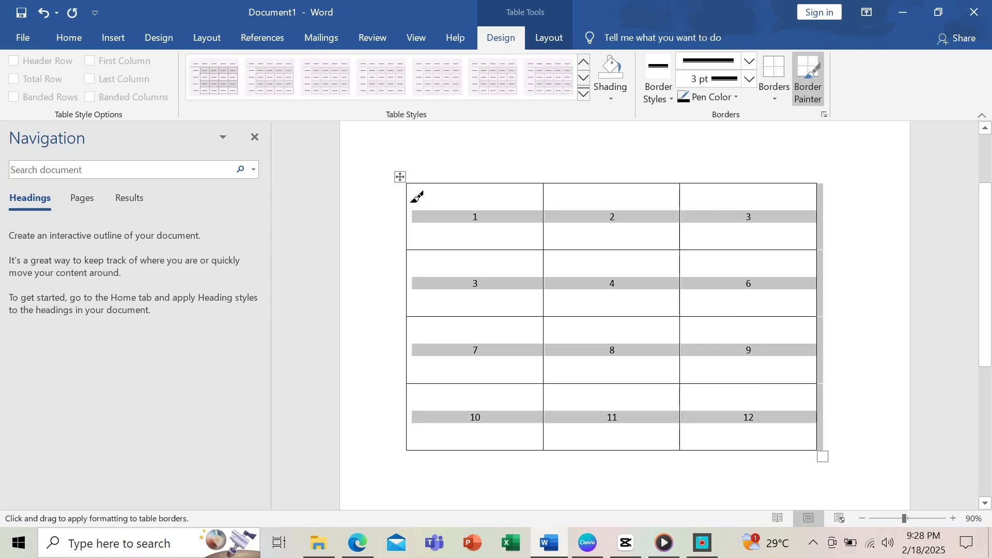
{"action": "left_click_drag", "start_coordinate": [417, 197], "coordinate": [417, 450]}
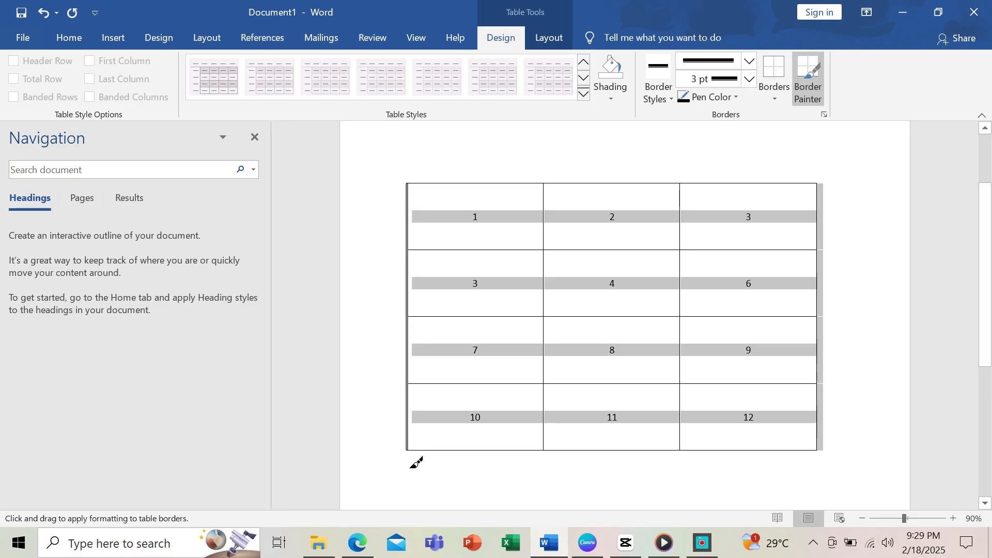
Repaint the table's left border with the line weight set to 6 pt and the pen color set to green.
{"action": "left_click", "coordinate": [749, 79]}
{"action": "left_click", "coordinate": [729, 179]}
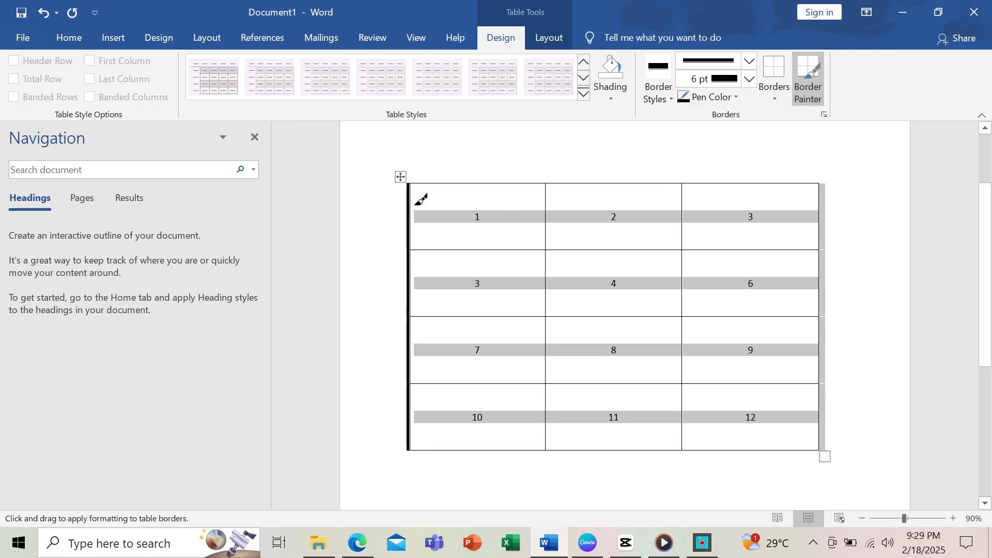
{"action": "left_click_drag", "start_coordinate": [422, 199], "coordinate": [420, 458]}
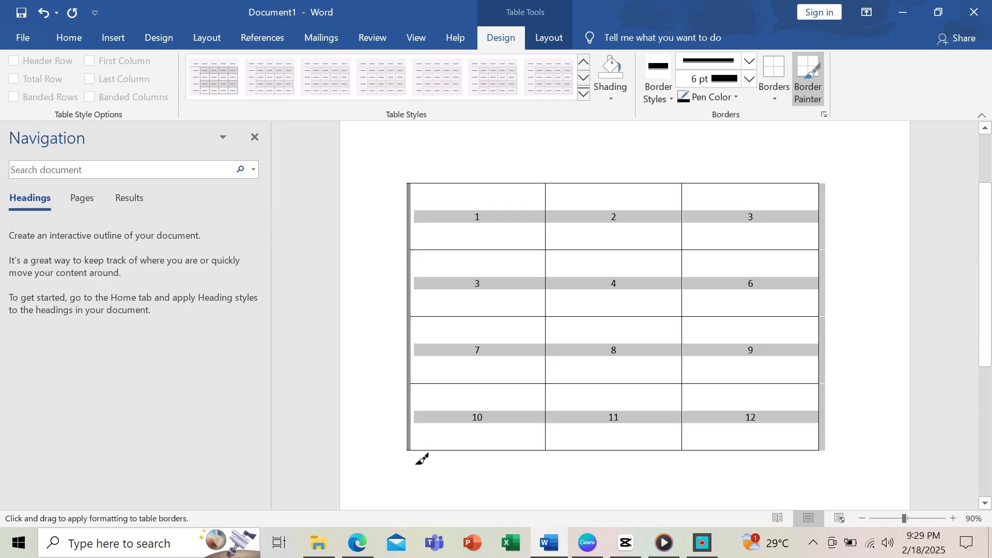
{"action": "left_click", "coordinate": [736, 99]}
{"action": "left_click", "coordinate": [801, 146]}
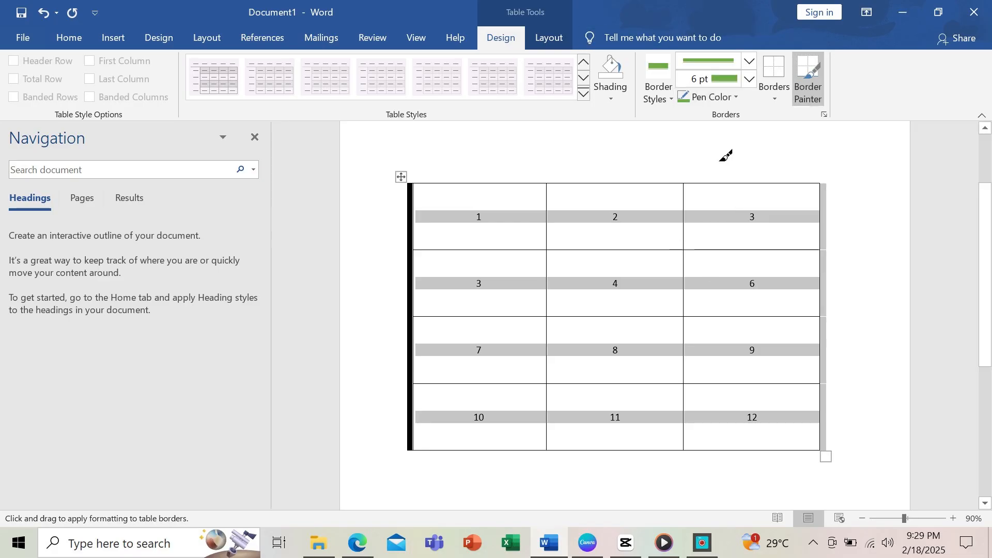
{"action": "left_click_drag", "start_coordinate": [420, 194], "coordinate": [423, 472]}
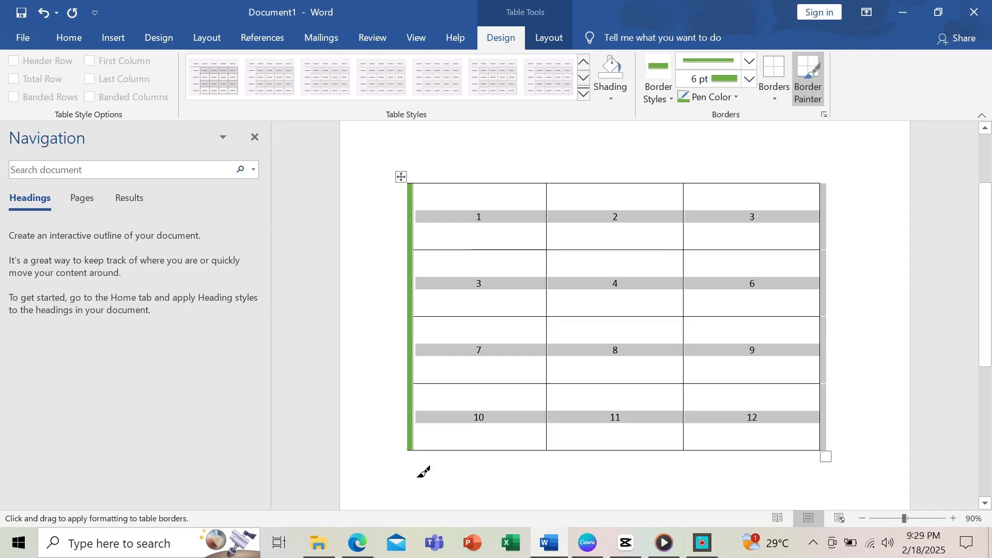
Leave border painting and apply the green 6 pt line to all borders of the table.
{"action": "key", "text": "Escape"}
{"action": "left_click", "coordinate": [774, 97]}
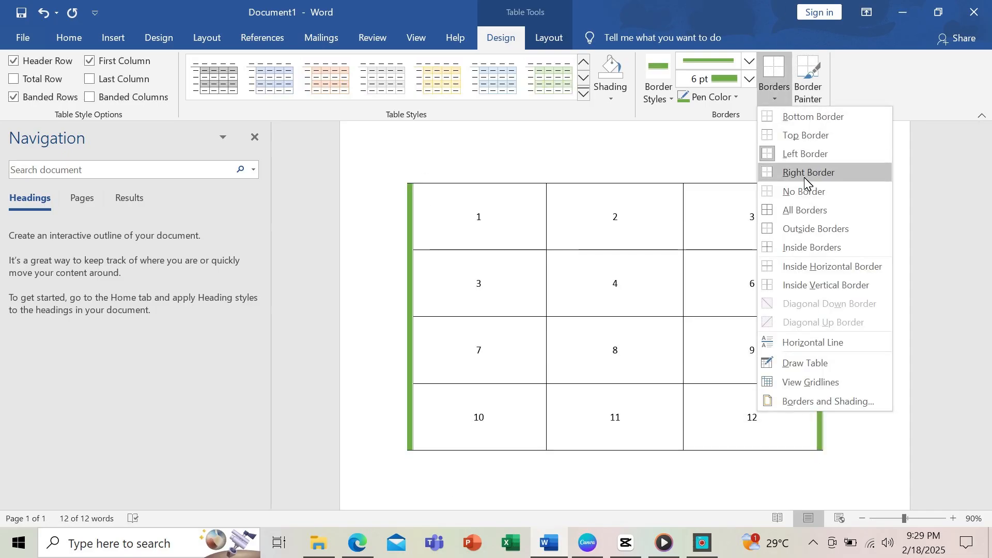
{"action": "left_click", "coordinate": [805, 210]}
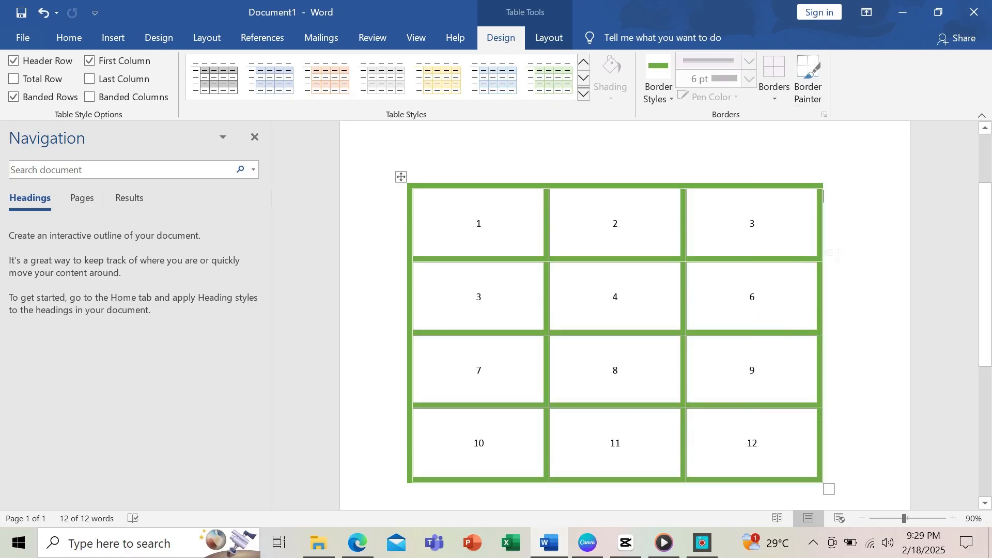
{"action": "left_click_drag", "start_coordinate": [986, 245], "coordinate": [987, 312]}
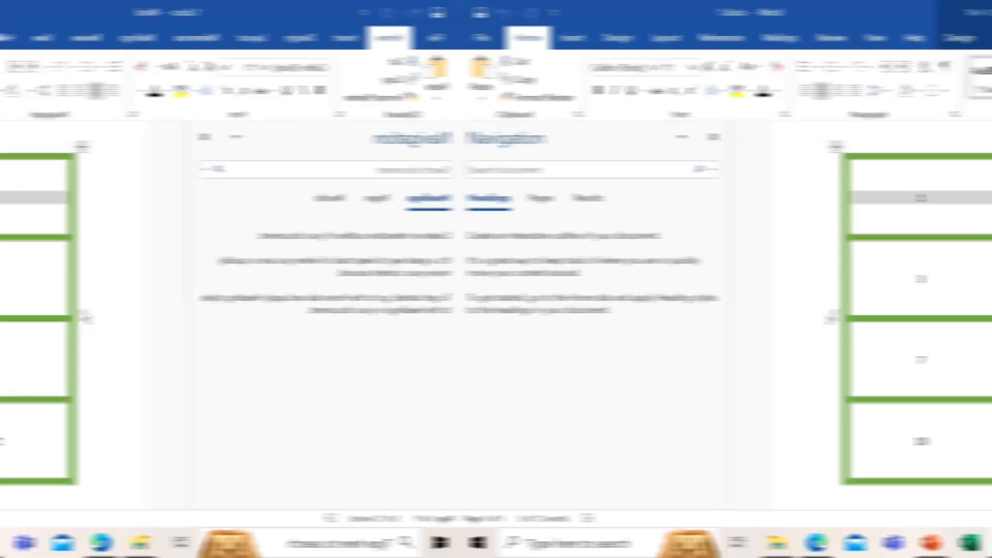
Start a caption for the whole table with the Table label, positioned below the selected item.
{"action": "left_click", "coordinate": [379, 150]}
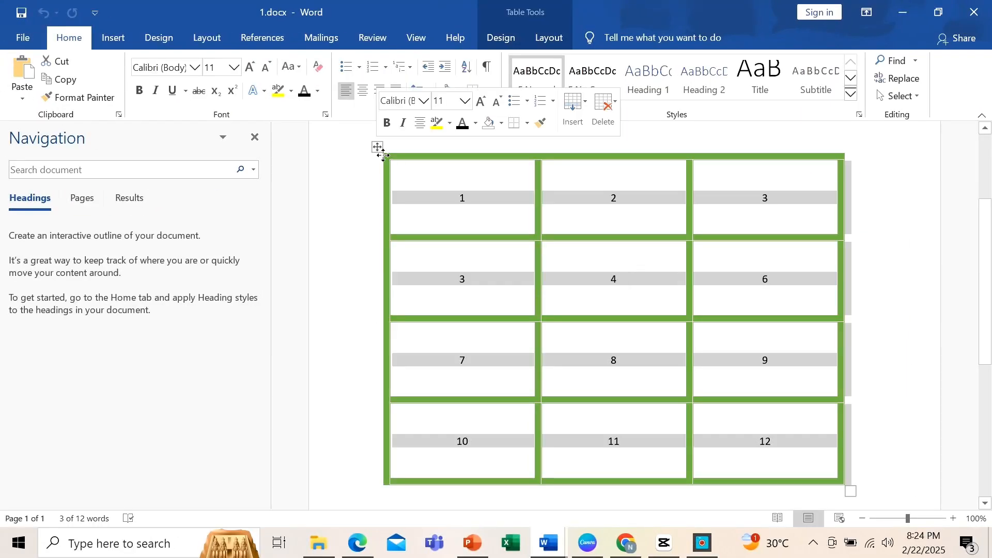
{"action": "left_click", "coordinate": [262, 41]}
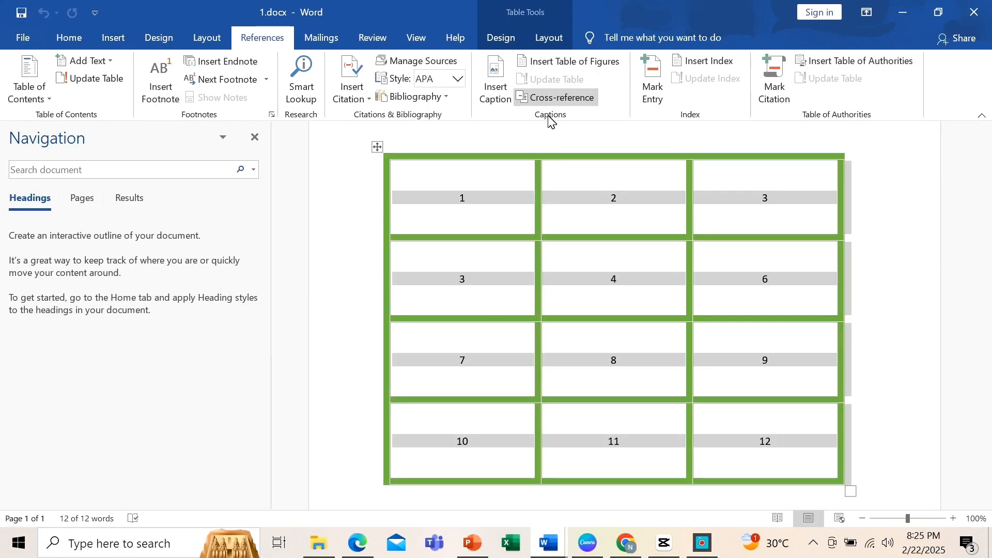
{"action": "left_click", "coordinate": [495, 91]}
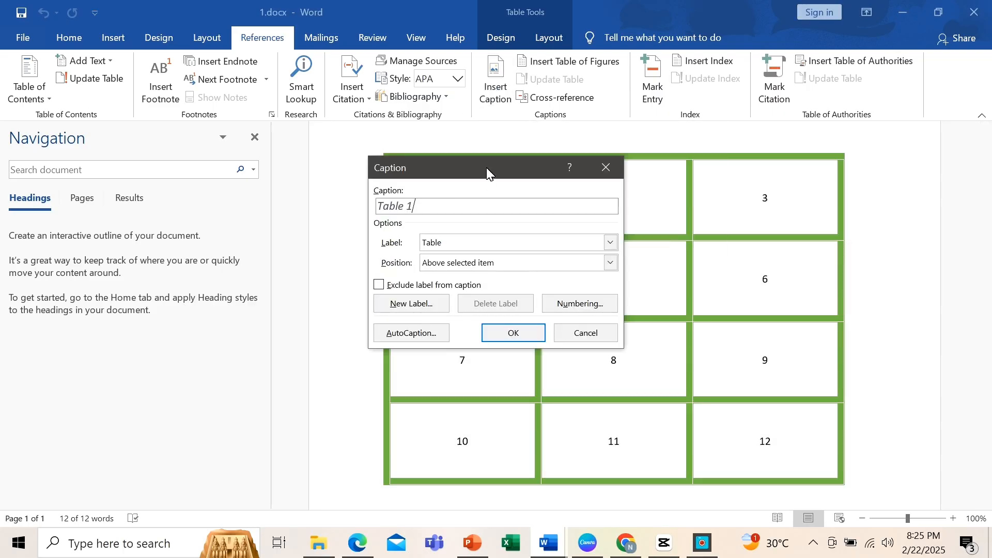
{"action": "left_click", "coordinate": [610, 242]}
{"action": "left_click", "coordinate": [459, 280]}
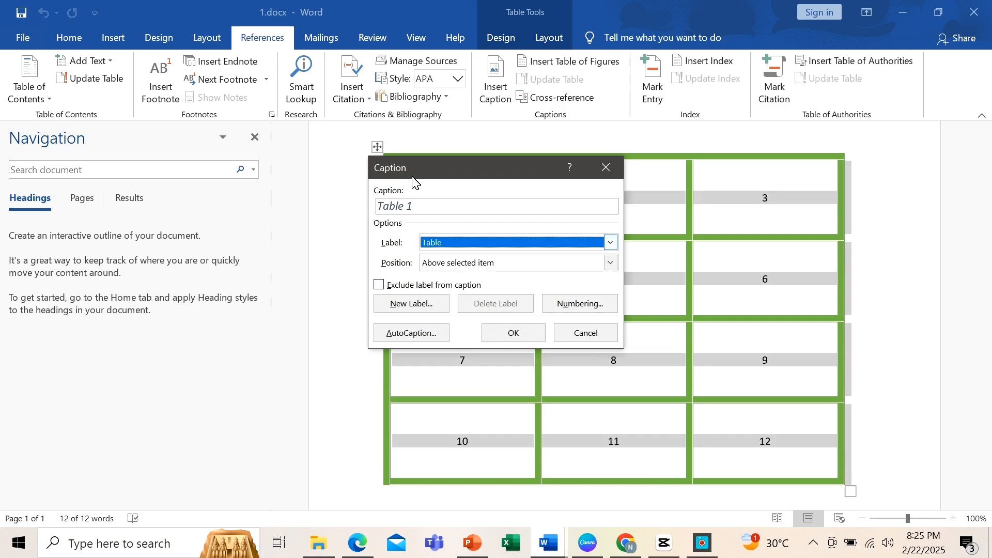
{"action": "left_click", "coordinate": [611, 262]}
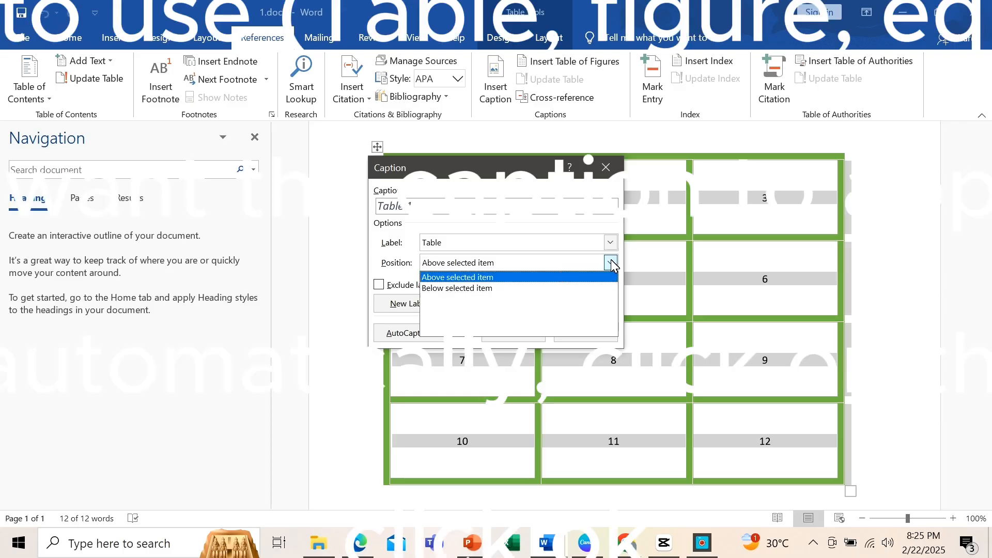
{"action": "left_click", "coordinate": [496, 288]}
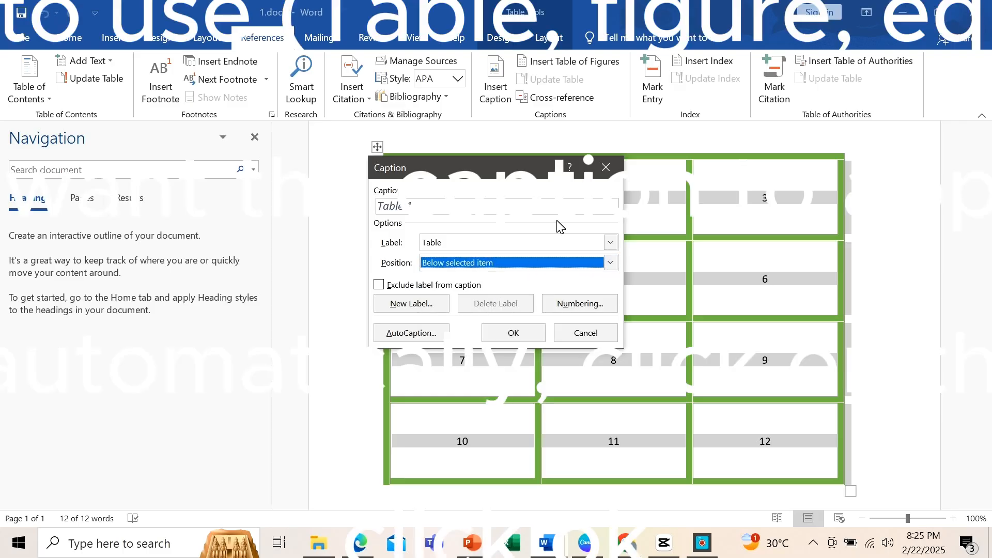
Try excluding the label, keep it included, complete the caption as "Table 1 - figures", and insert it.
{"action": "left_click", "coordinate": [381, 288]}
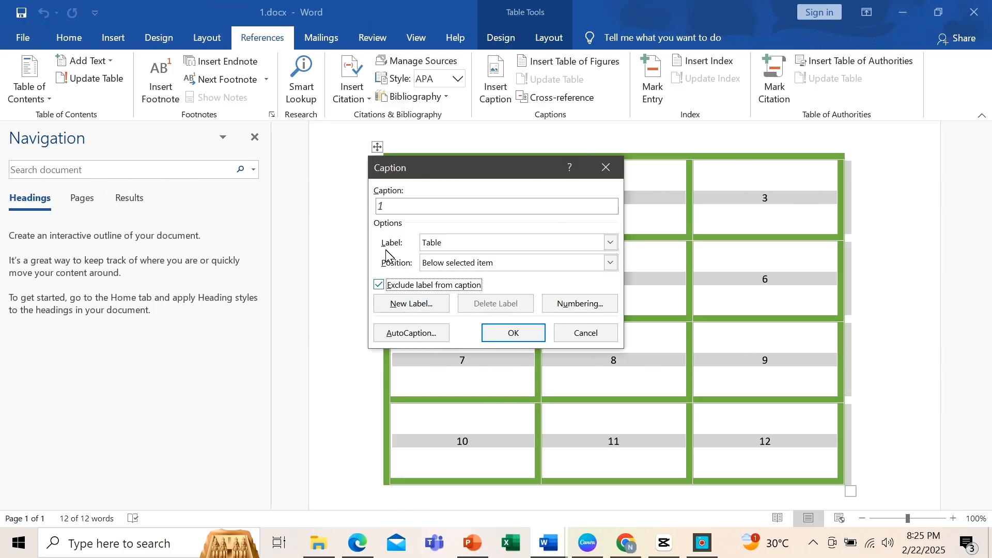
{"action": "left_click", "coordinate": [379, 288]}
{"action": "left_click", "coordinate": [379, 287]}
{"action": "left_click", "coordinate": [517, 207]}
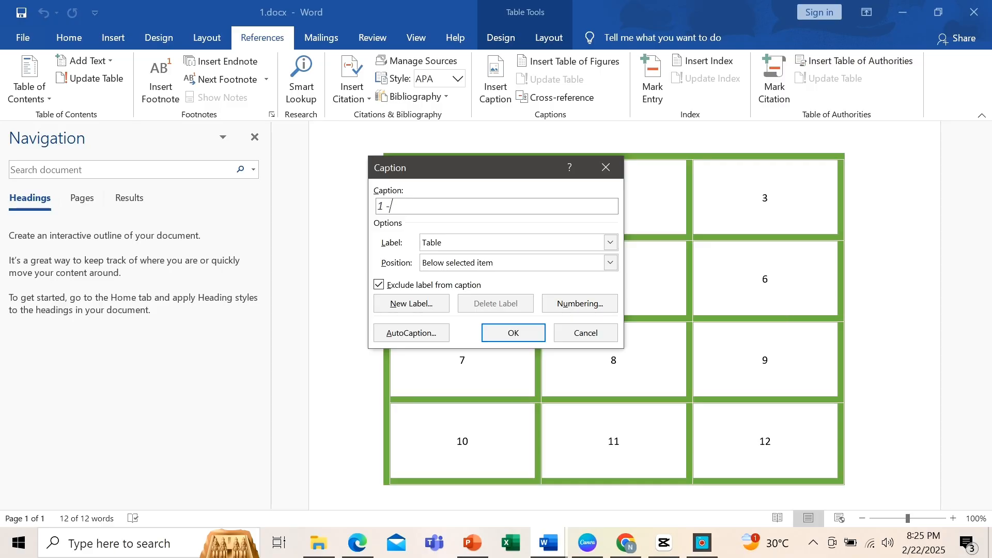
{"action": "left_click", "coordinate": [379, 285]}
{"action": "left_click", "coordinate": [432, 207]}
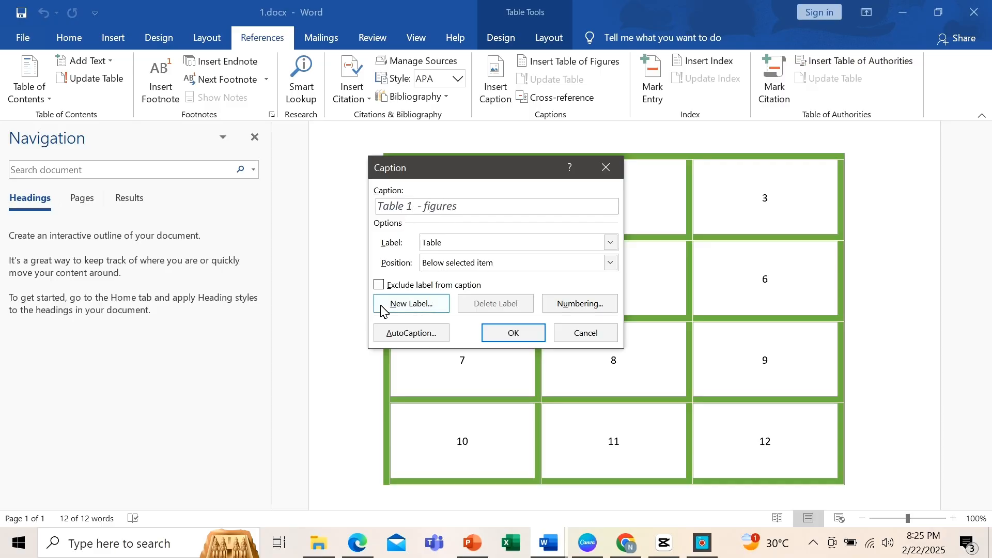
{"action": "left_click", "coordinate": [513, 334]}
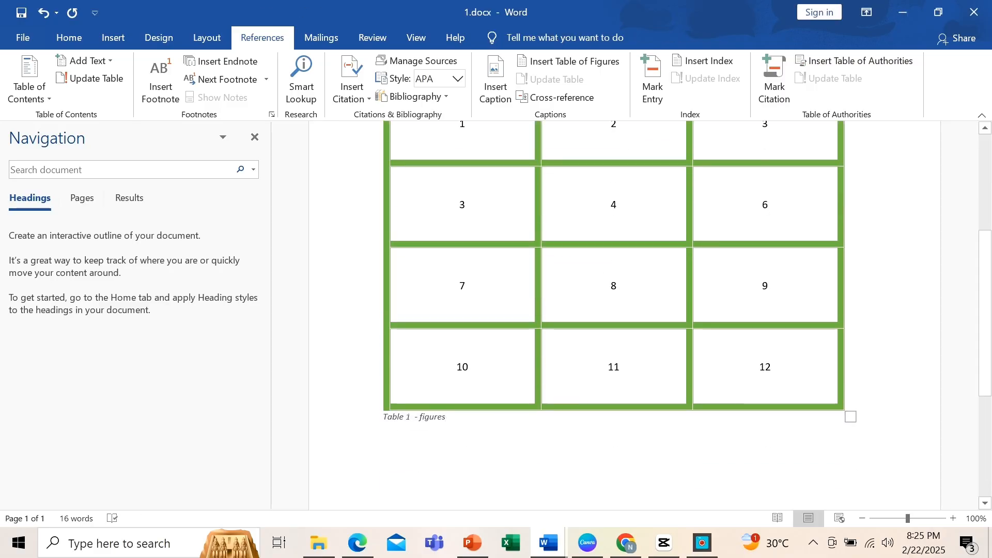
Select the entire caption line below the table for text formatting.
{"action": "triple_click", "coordinate": [429, 423]}
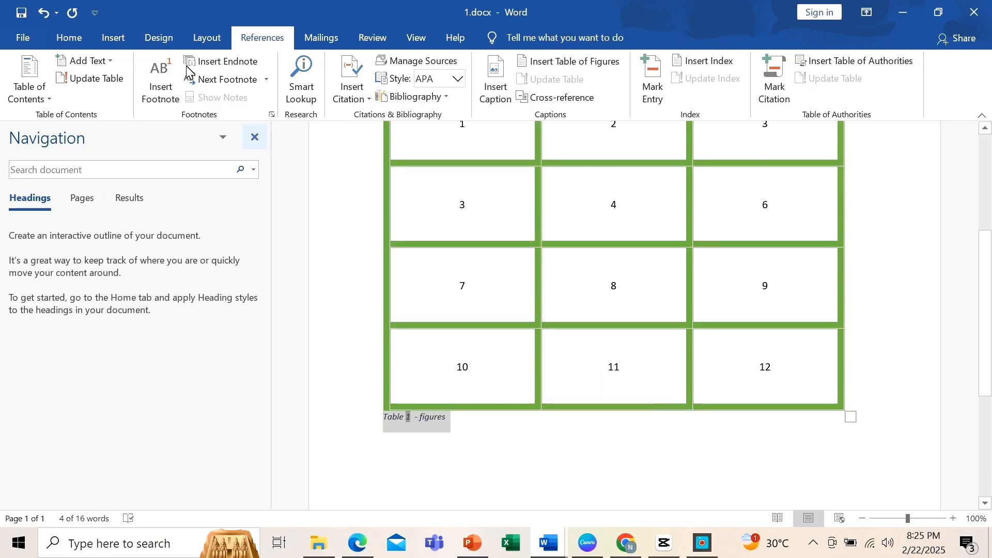
{"action": "left_click", "coordinate": [73, 37]}
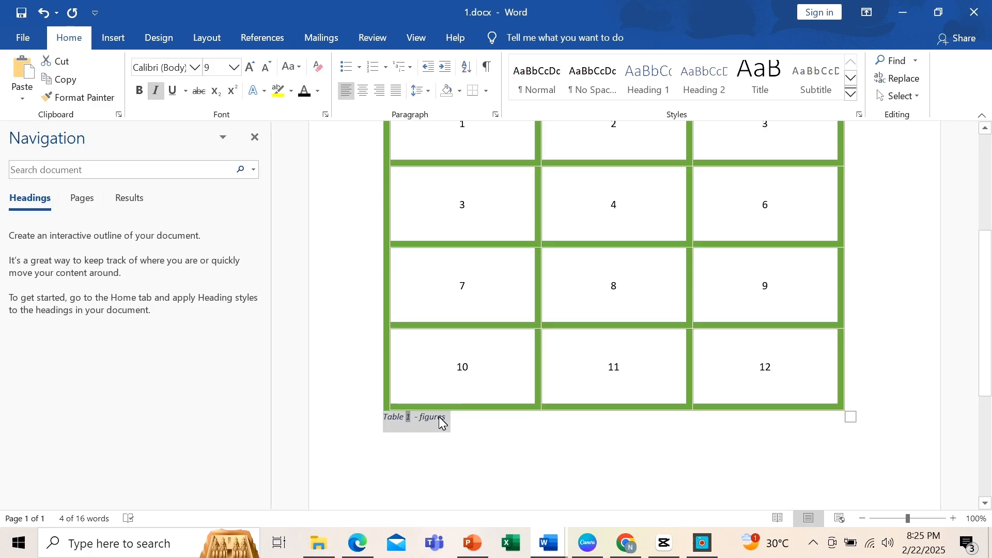